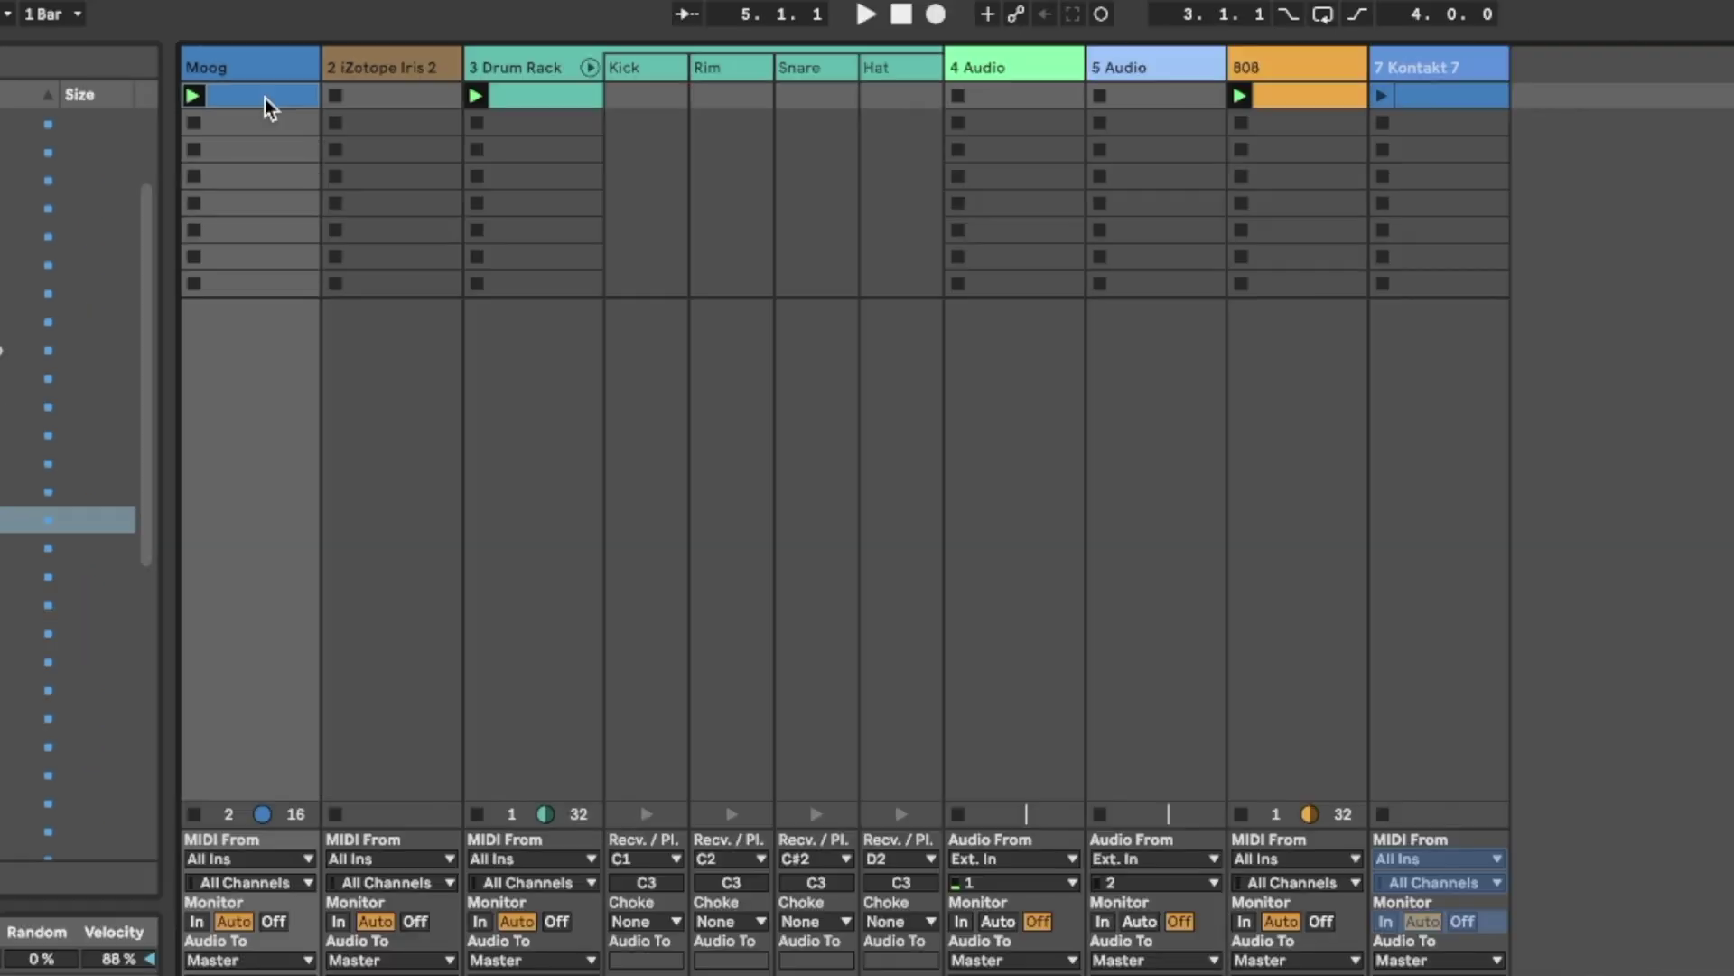
# Copy the Moog clip into iZotope Iris 2's first slot and launch it
pyautogui.click(248, 99)
pyautogui.moveTo(248, 99); pyautogui.dragTo(385, 101)
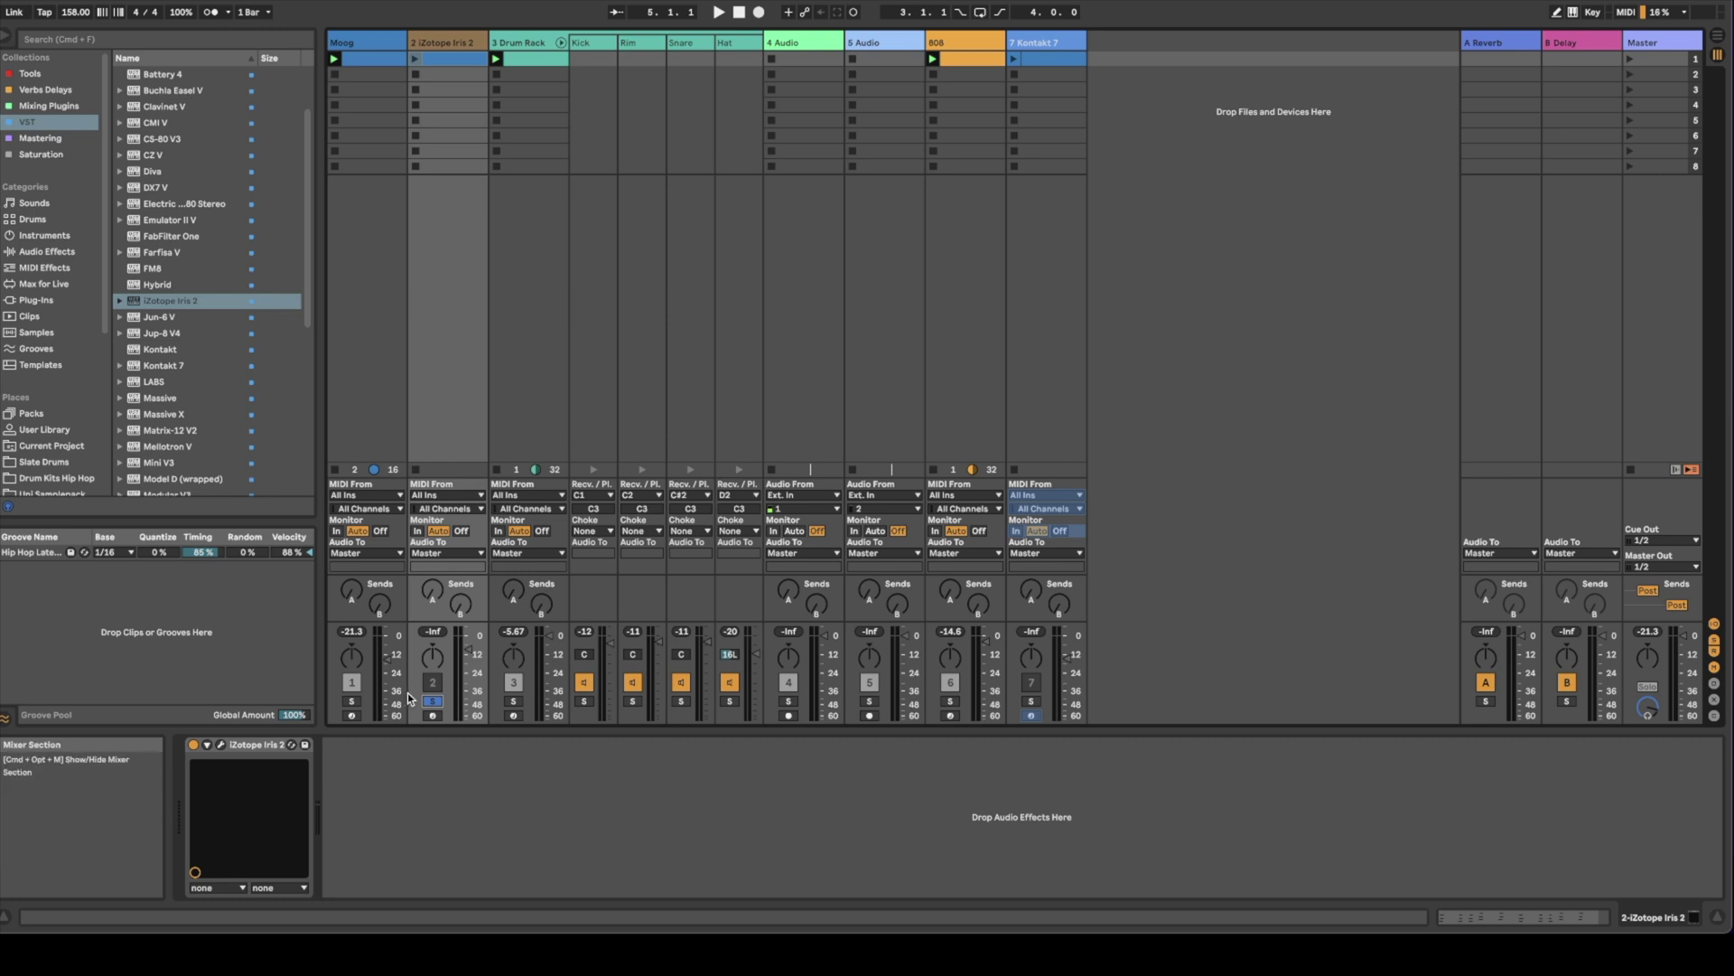
pyautogui.click(415, 59)
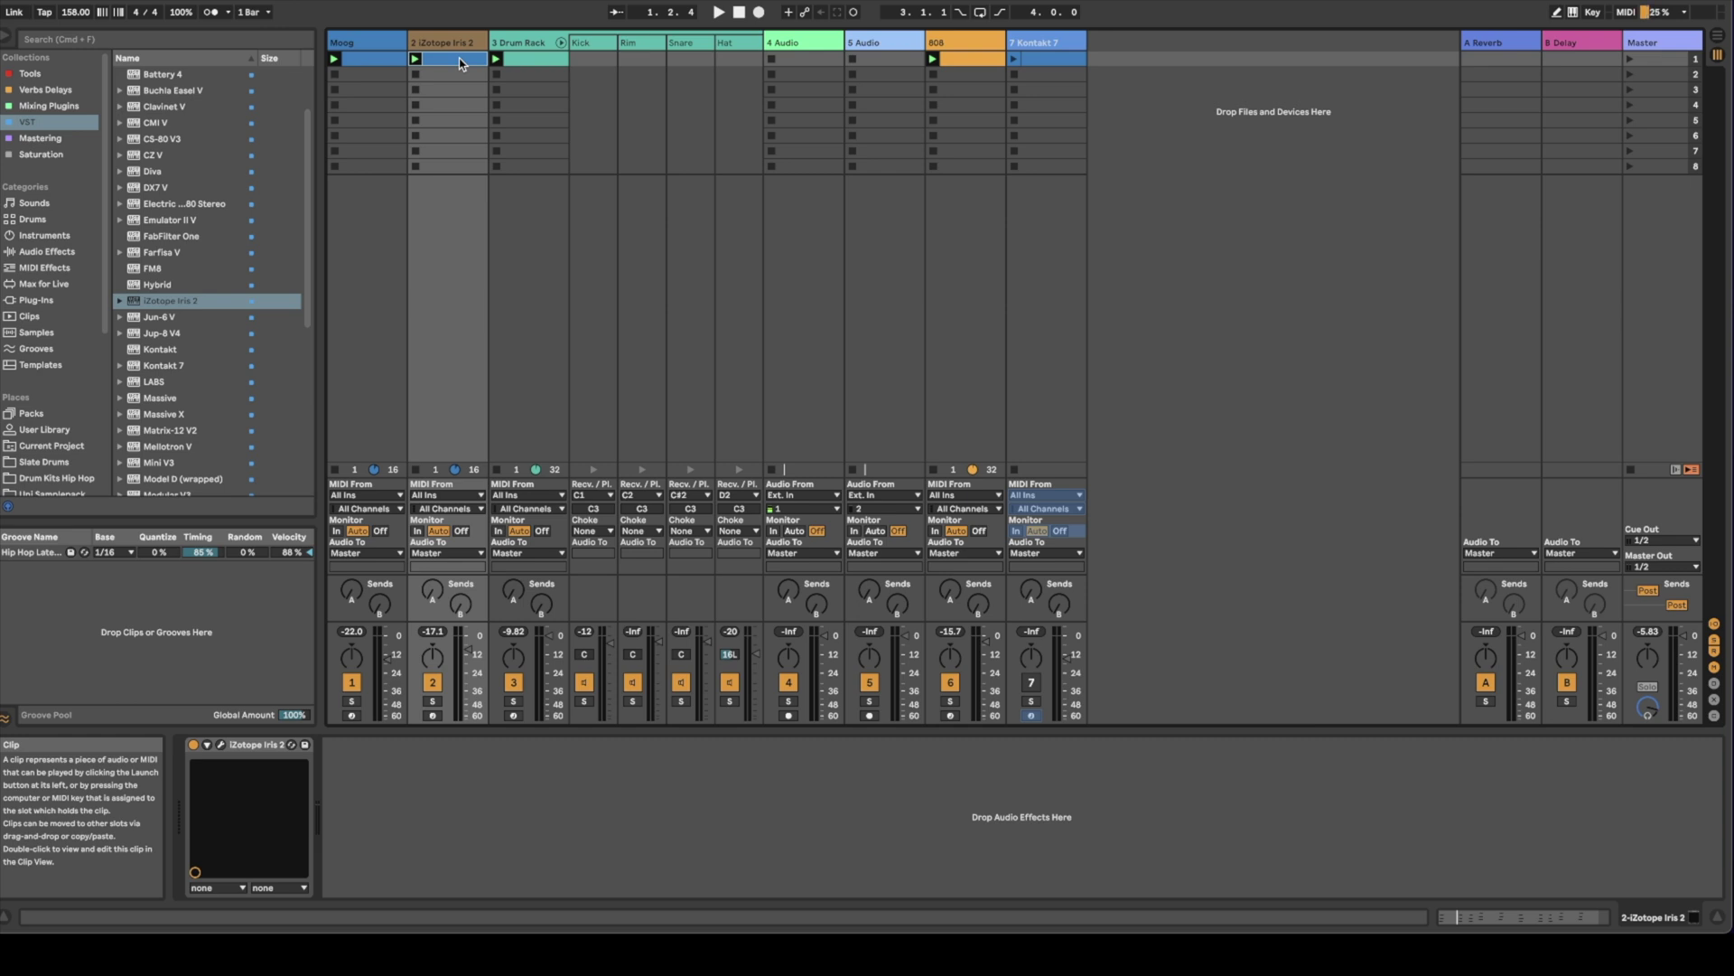
# Delete the copied clip from iZotope Iris 2, insert two scenes and undo them, then bring up insert options
pyautogui.press('Delete')
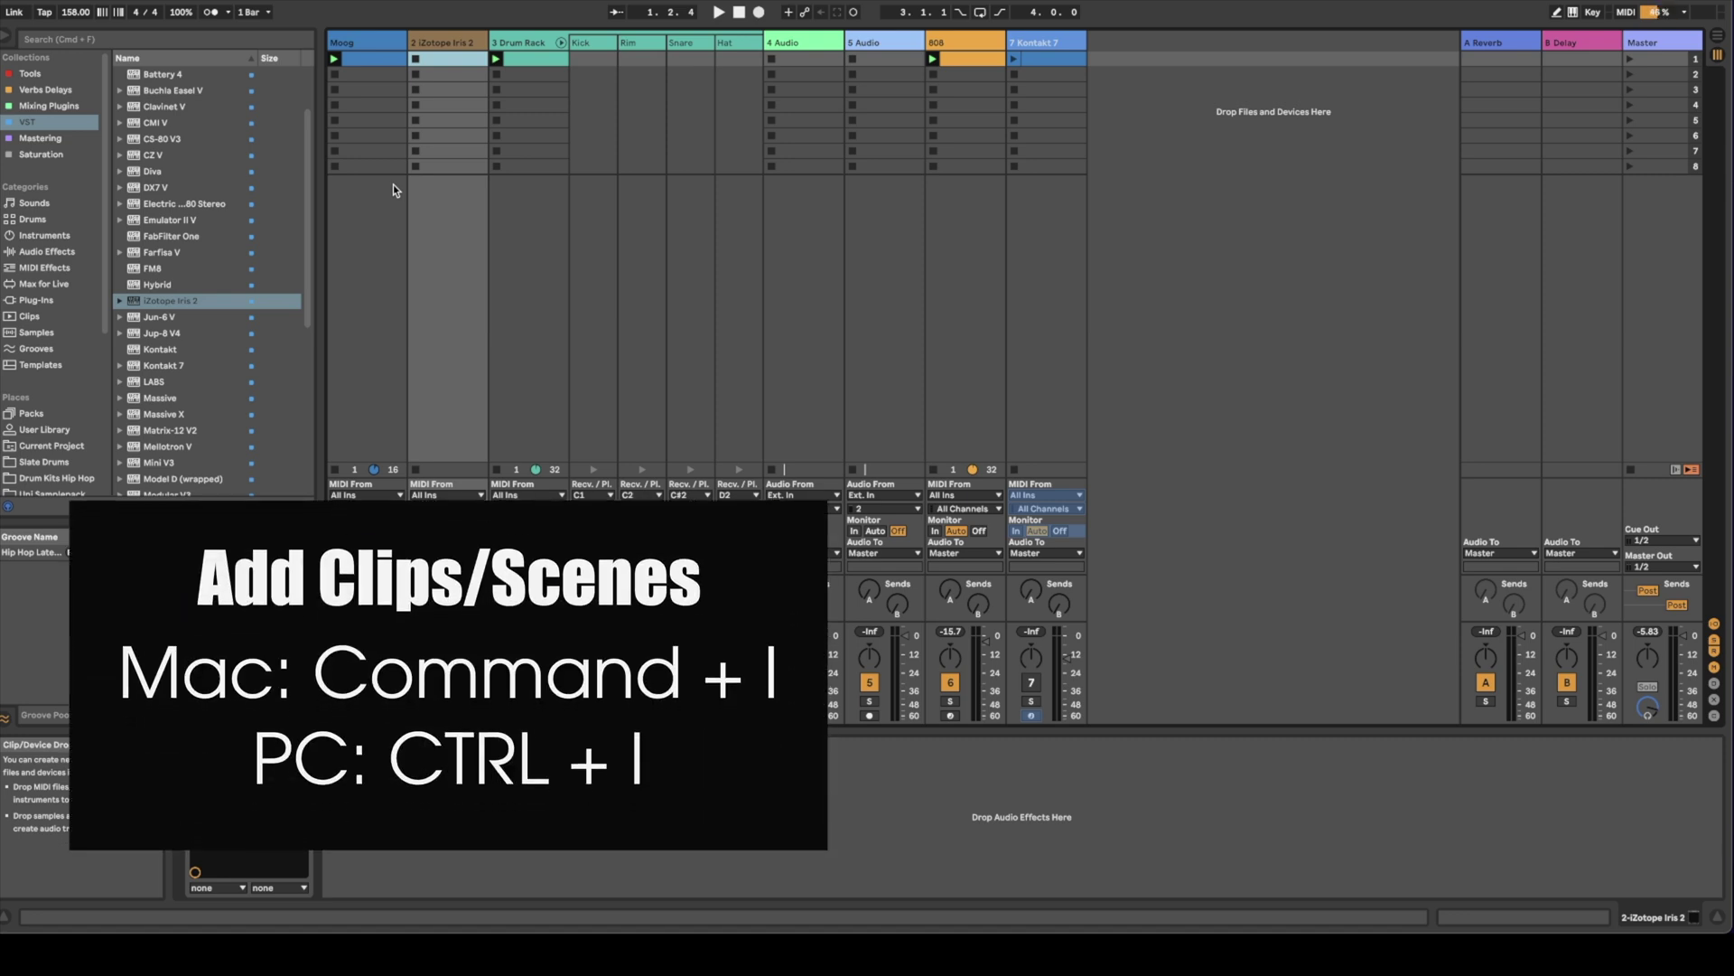
pyautogui.press('super+i')
pyautogui.press('super+i')
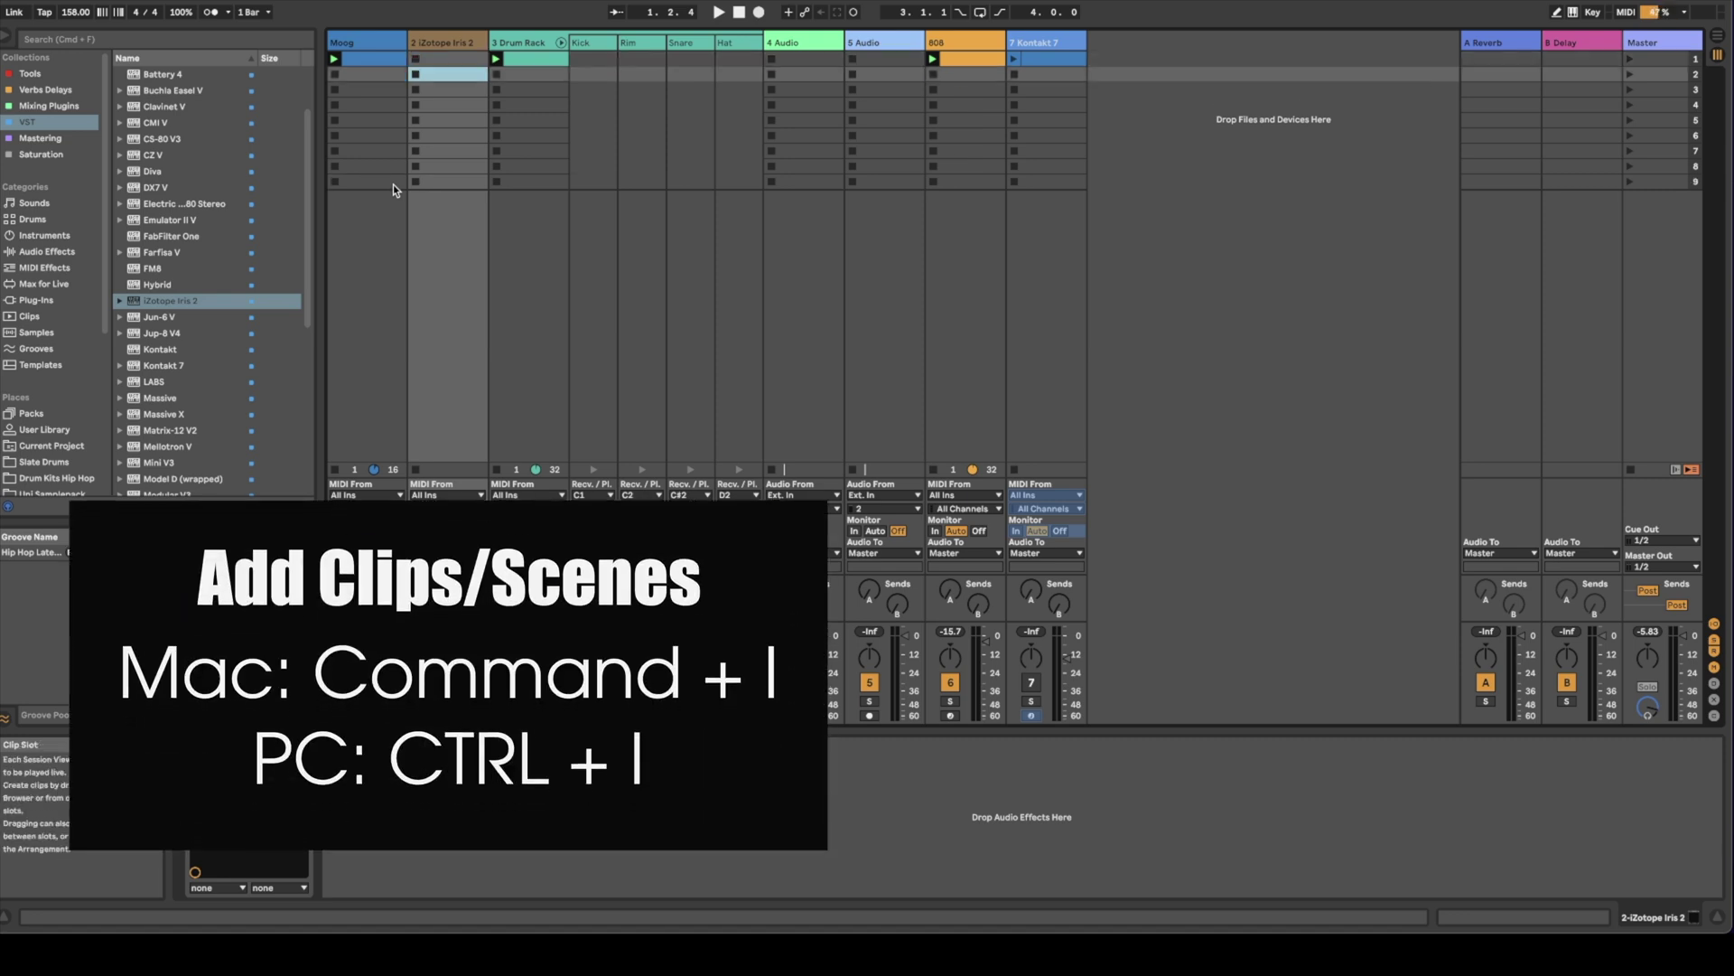
pyautogui.press('super+z')
pyautogui.press('super+z')
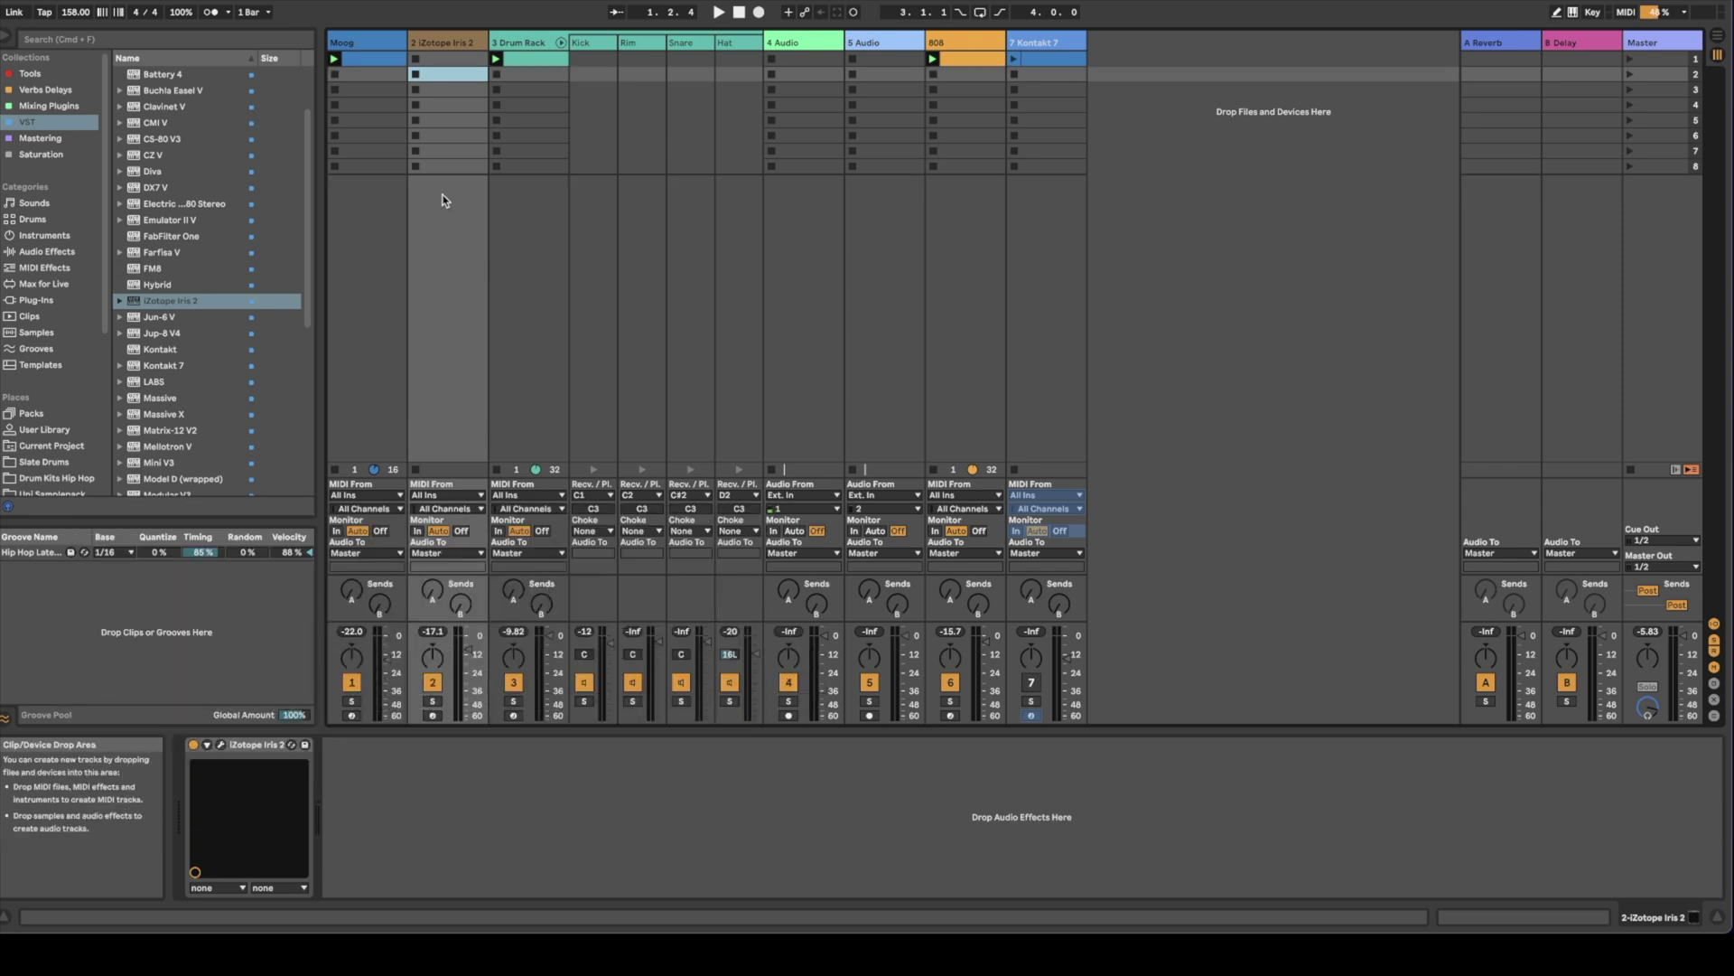
pyautogui.rightClick(443, 197)
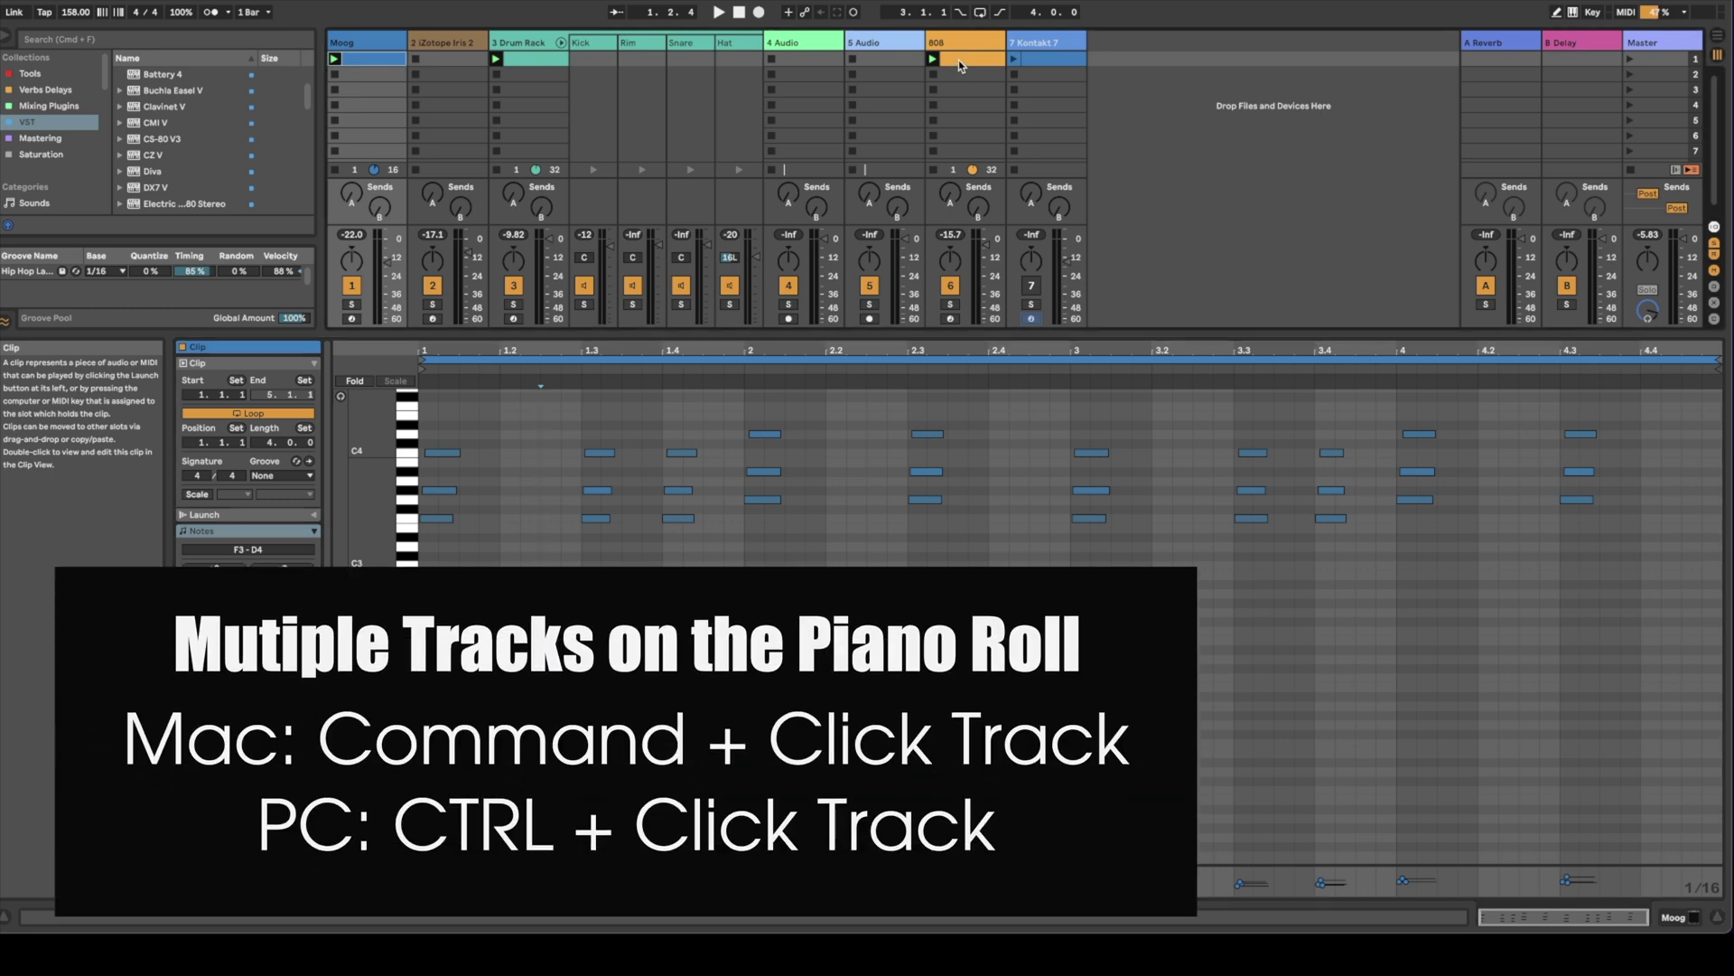
# Show the 808 notes alongside the Moog notes, then the 808 clip's F3 and G3 notes alone
pyautogui.keyDown('super'); pyautogui.click(961, 61); pyautogui.keyUp('super')
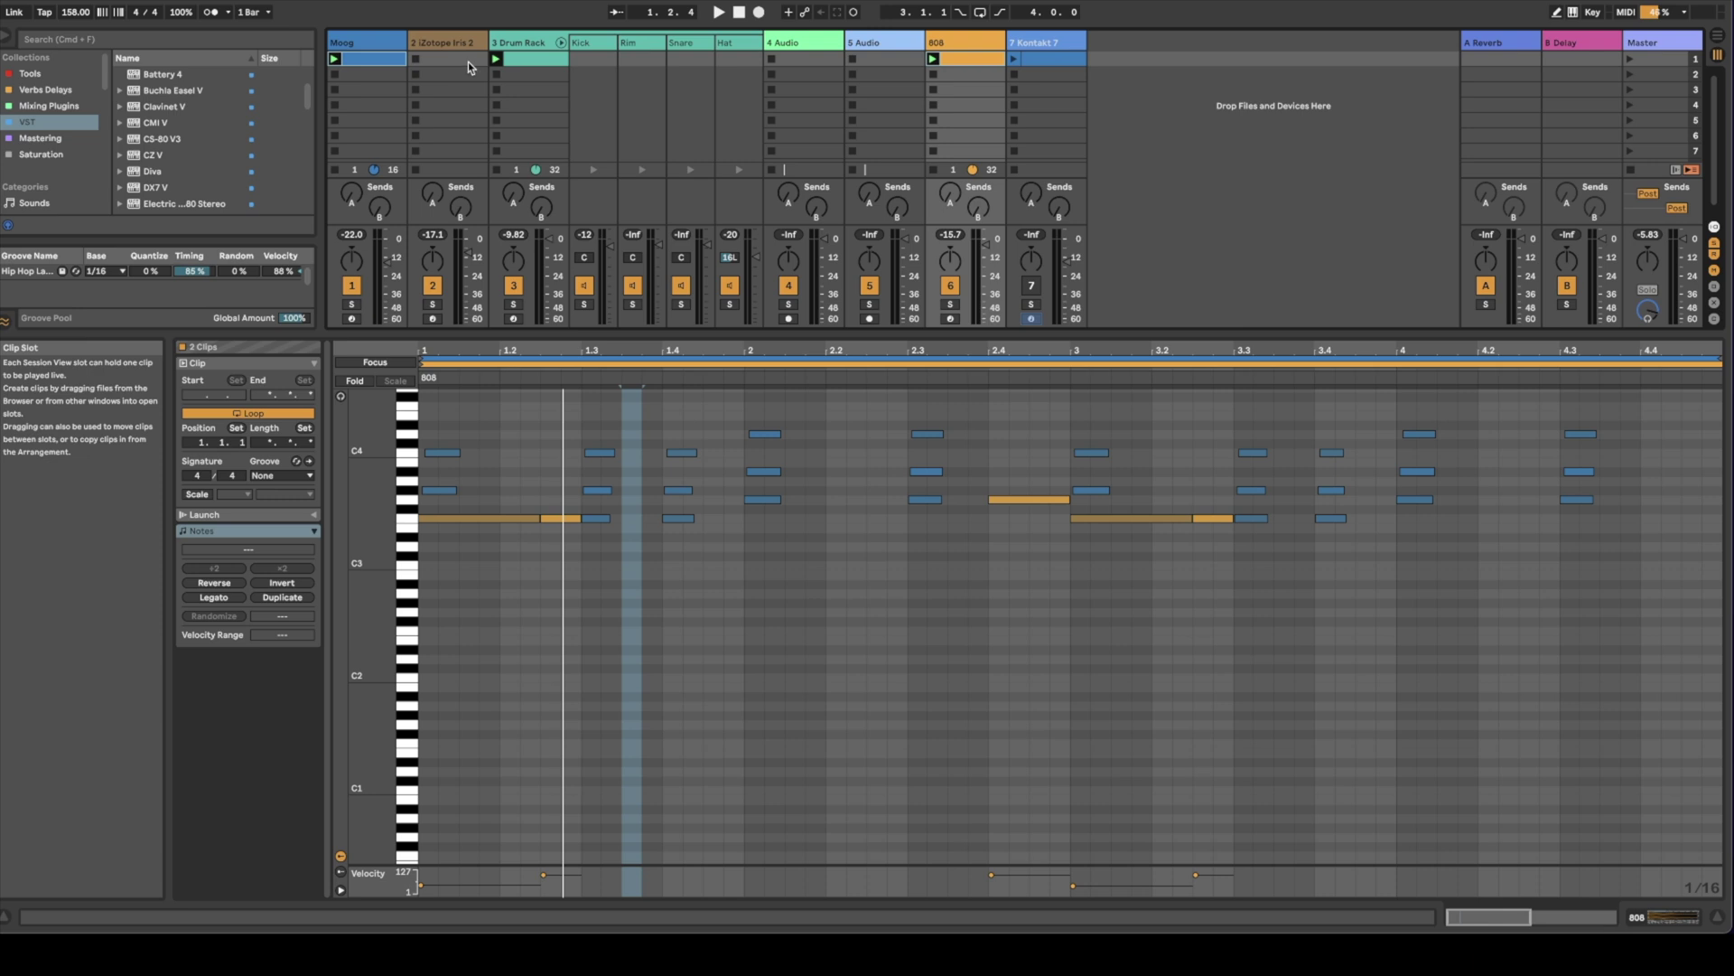
pyautogui.click(553, 61)
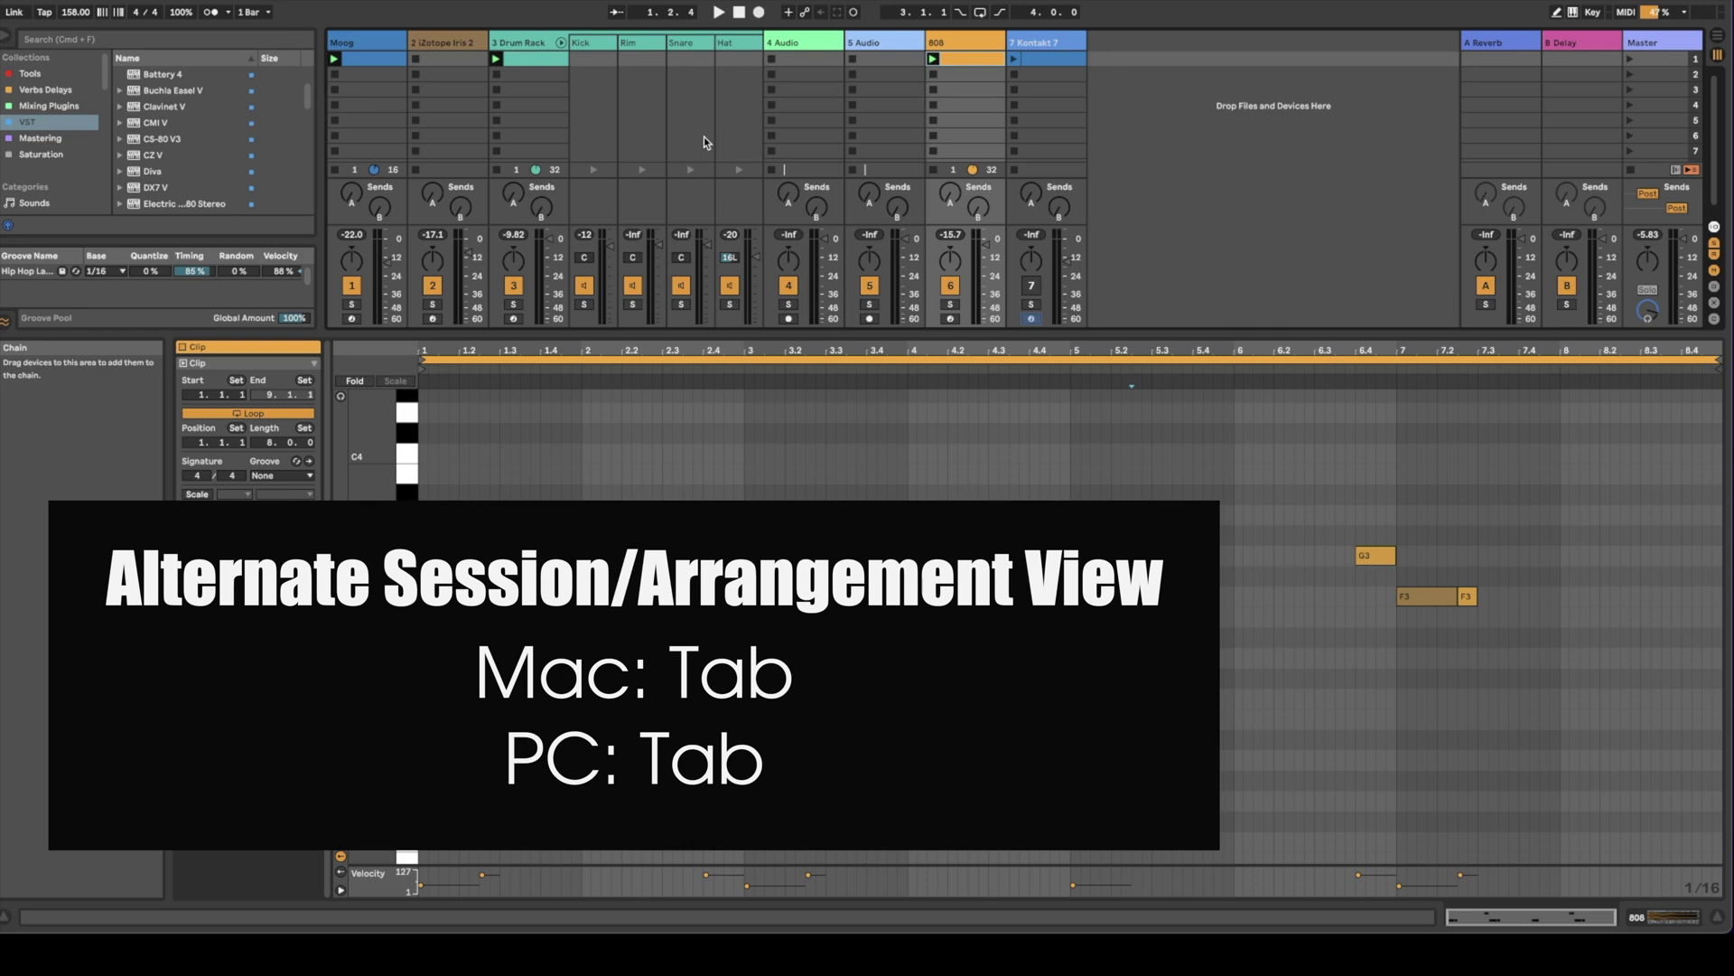
pyautogui.press('Tab')
pyautogui.press('Tab')
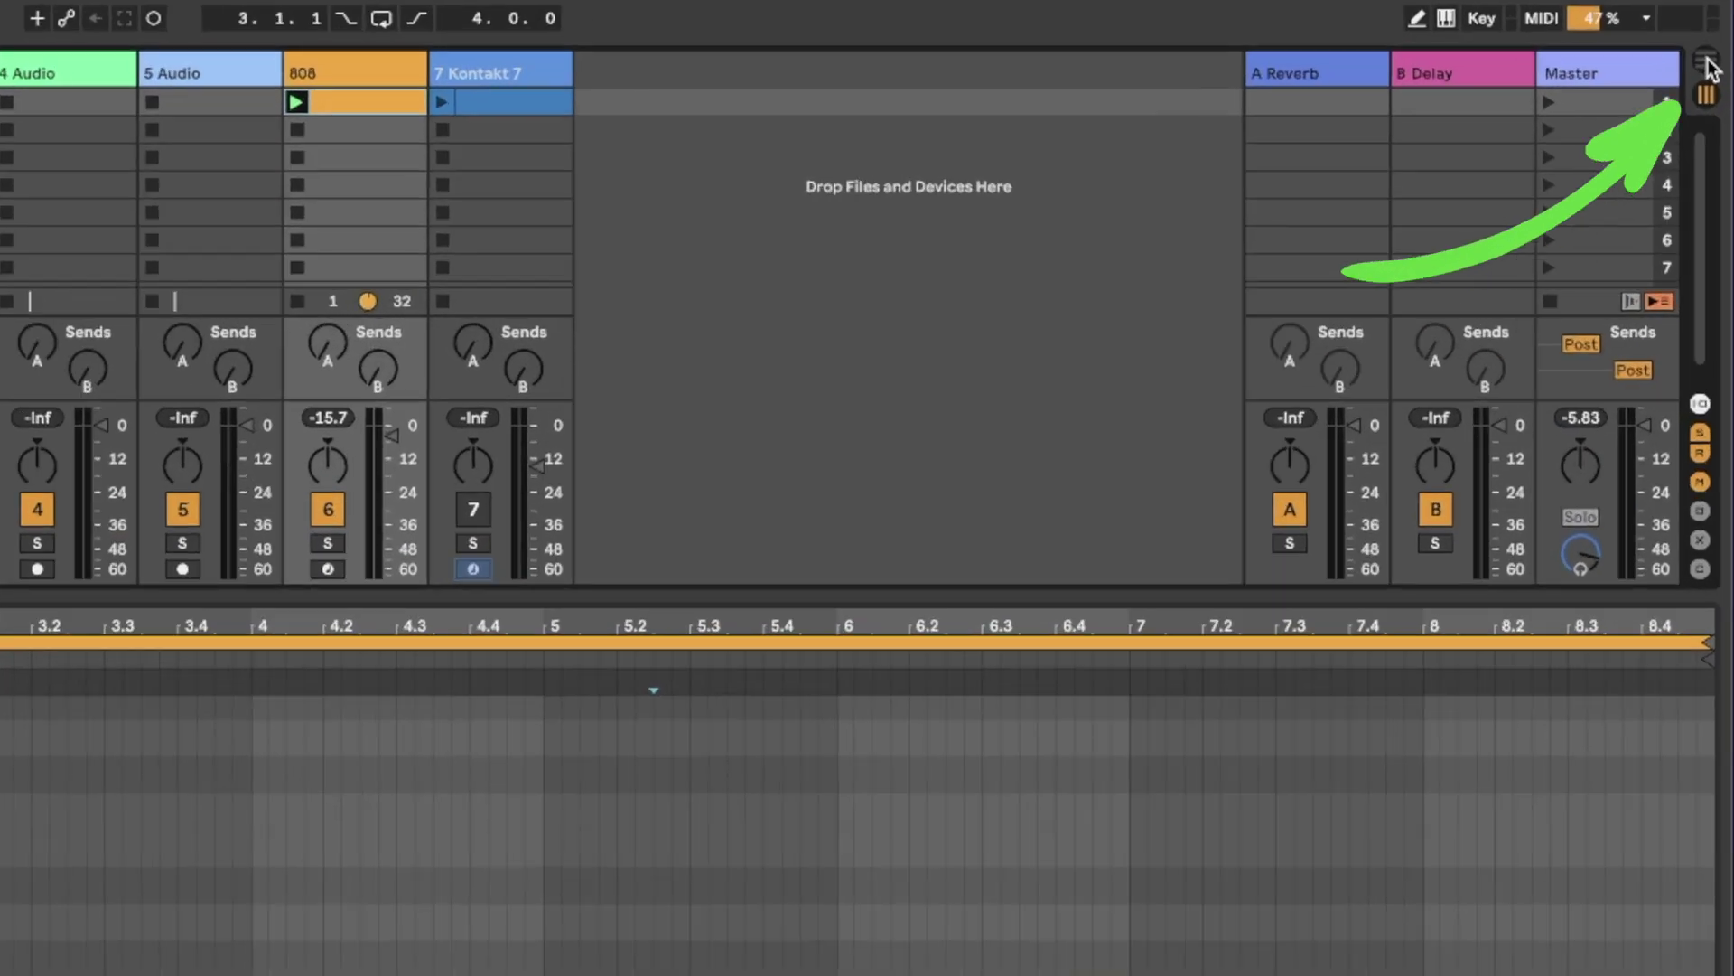
pyautogui.click(1717, 36)
pyautogui.click(1705, 62)
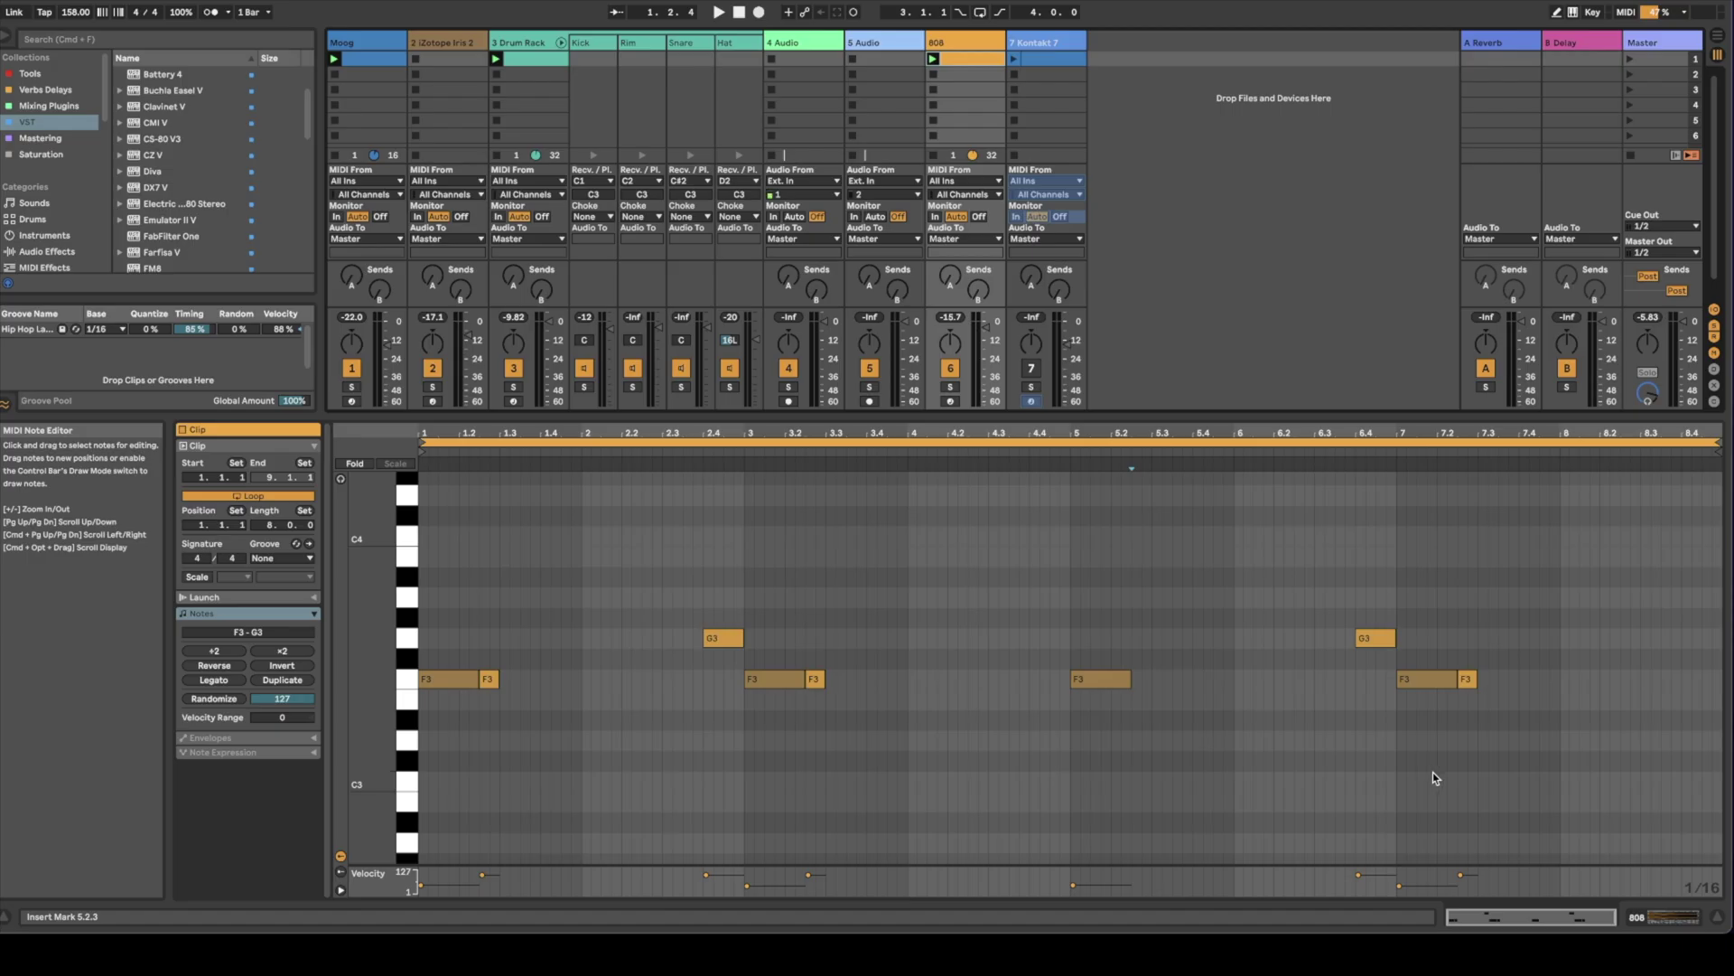
pyautogui.click(1573, 919)
pyautogui.click(1573, 922)
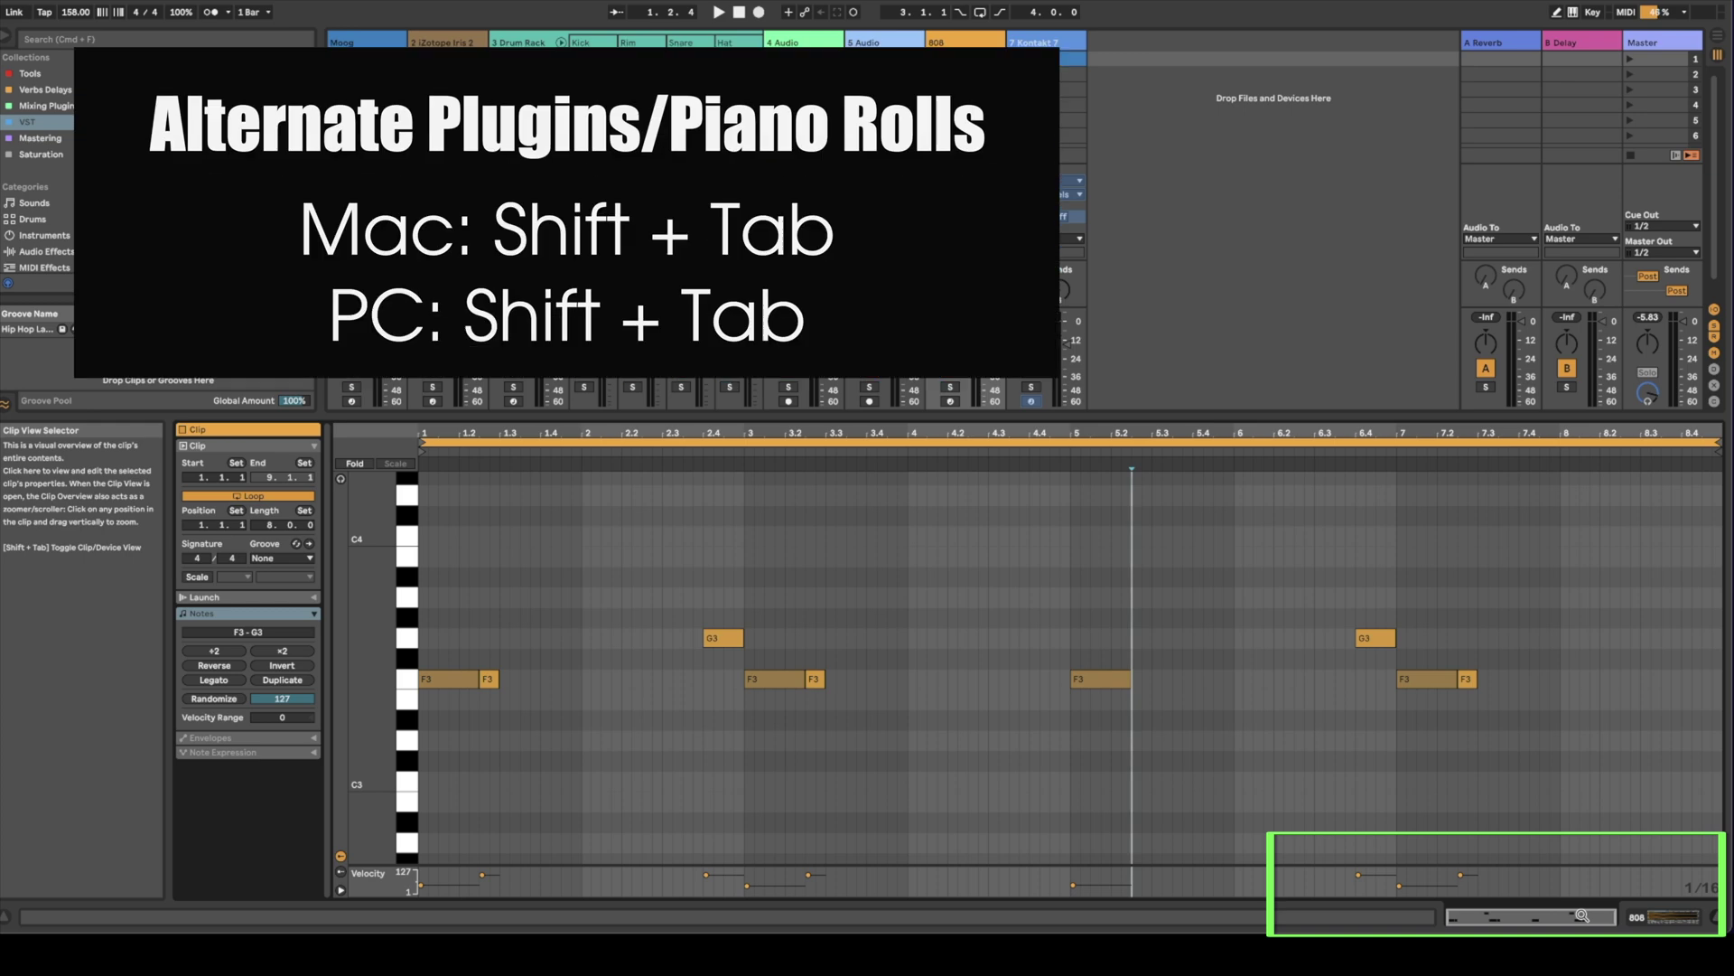
pyautogui.hotkey('shift', 'Tab')
pyautogui.hotkey('shift', 'Tab')
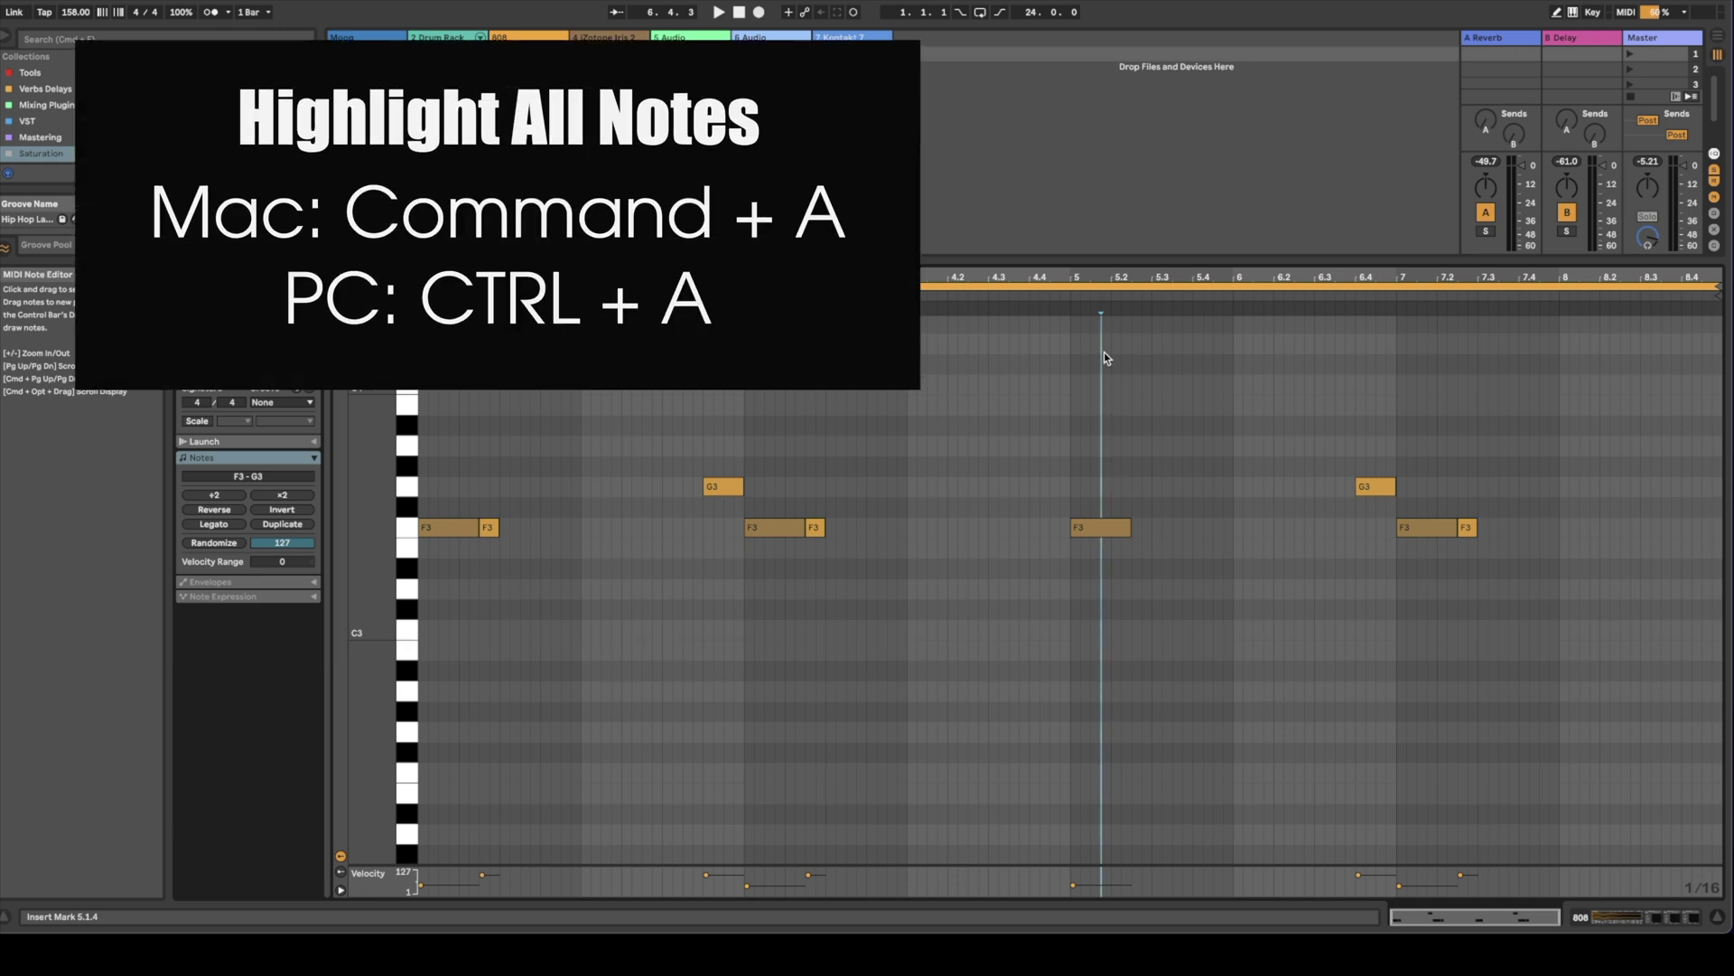
pyautogui.press('super+a')
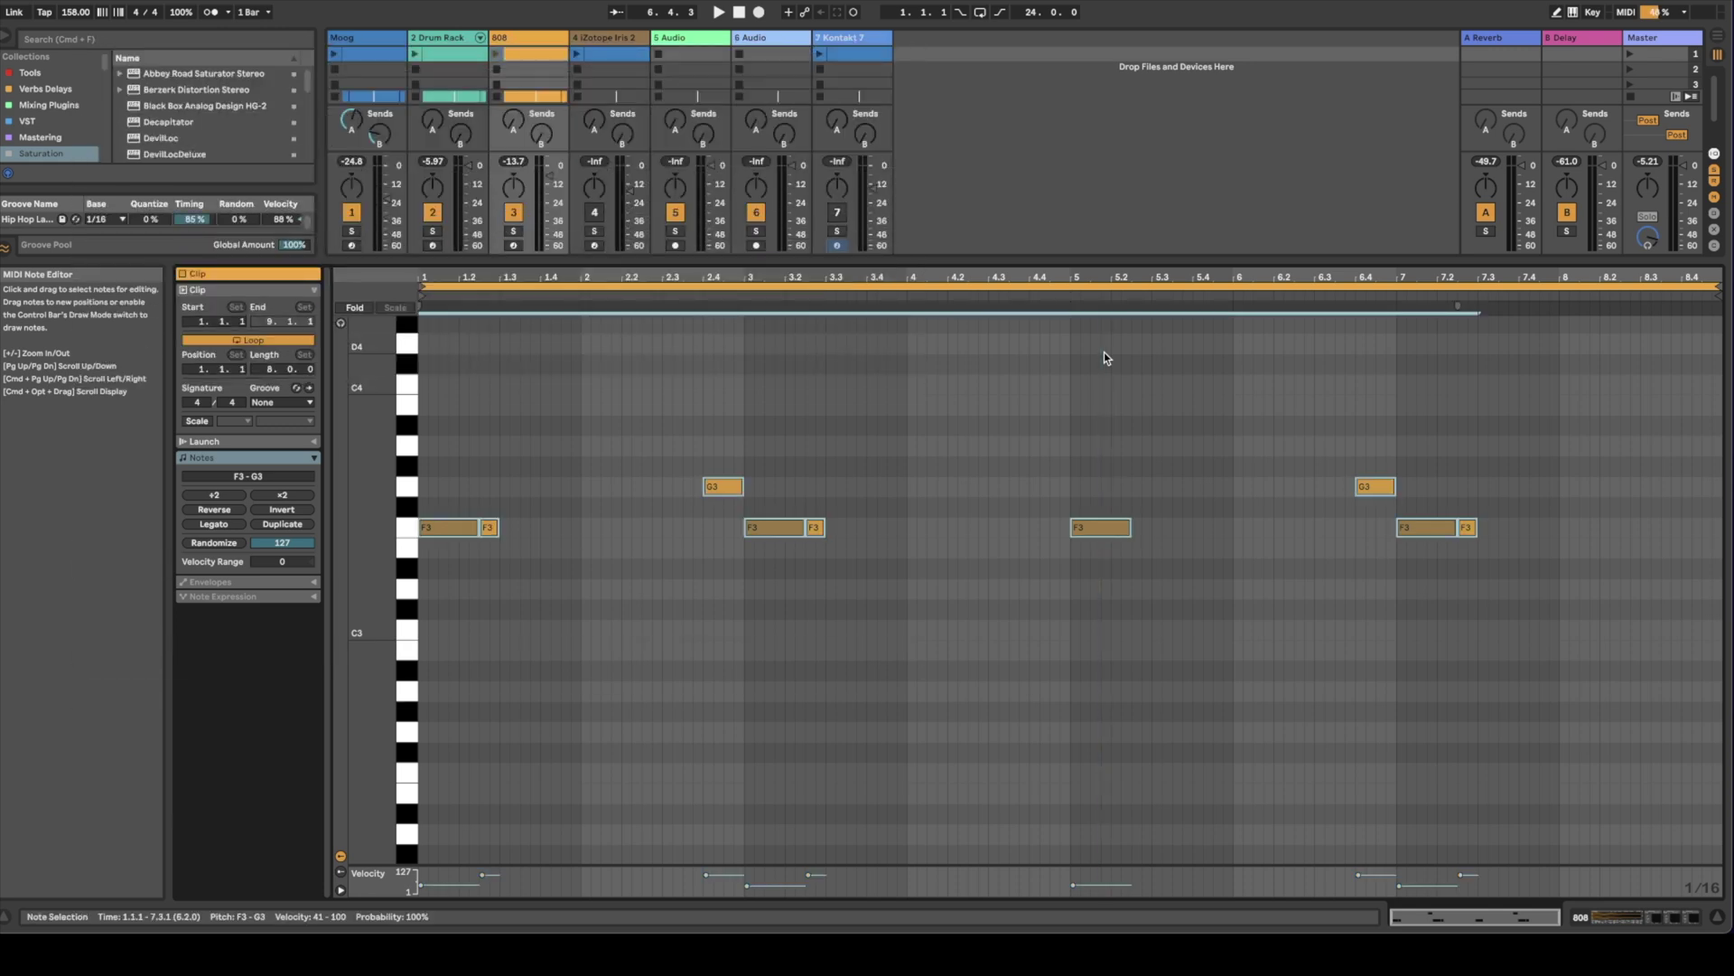
pyautogui.click(1716, 289)
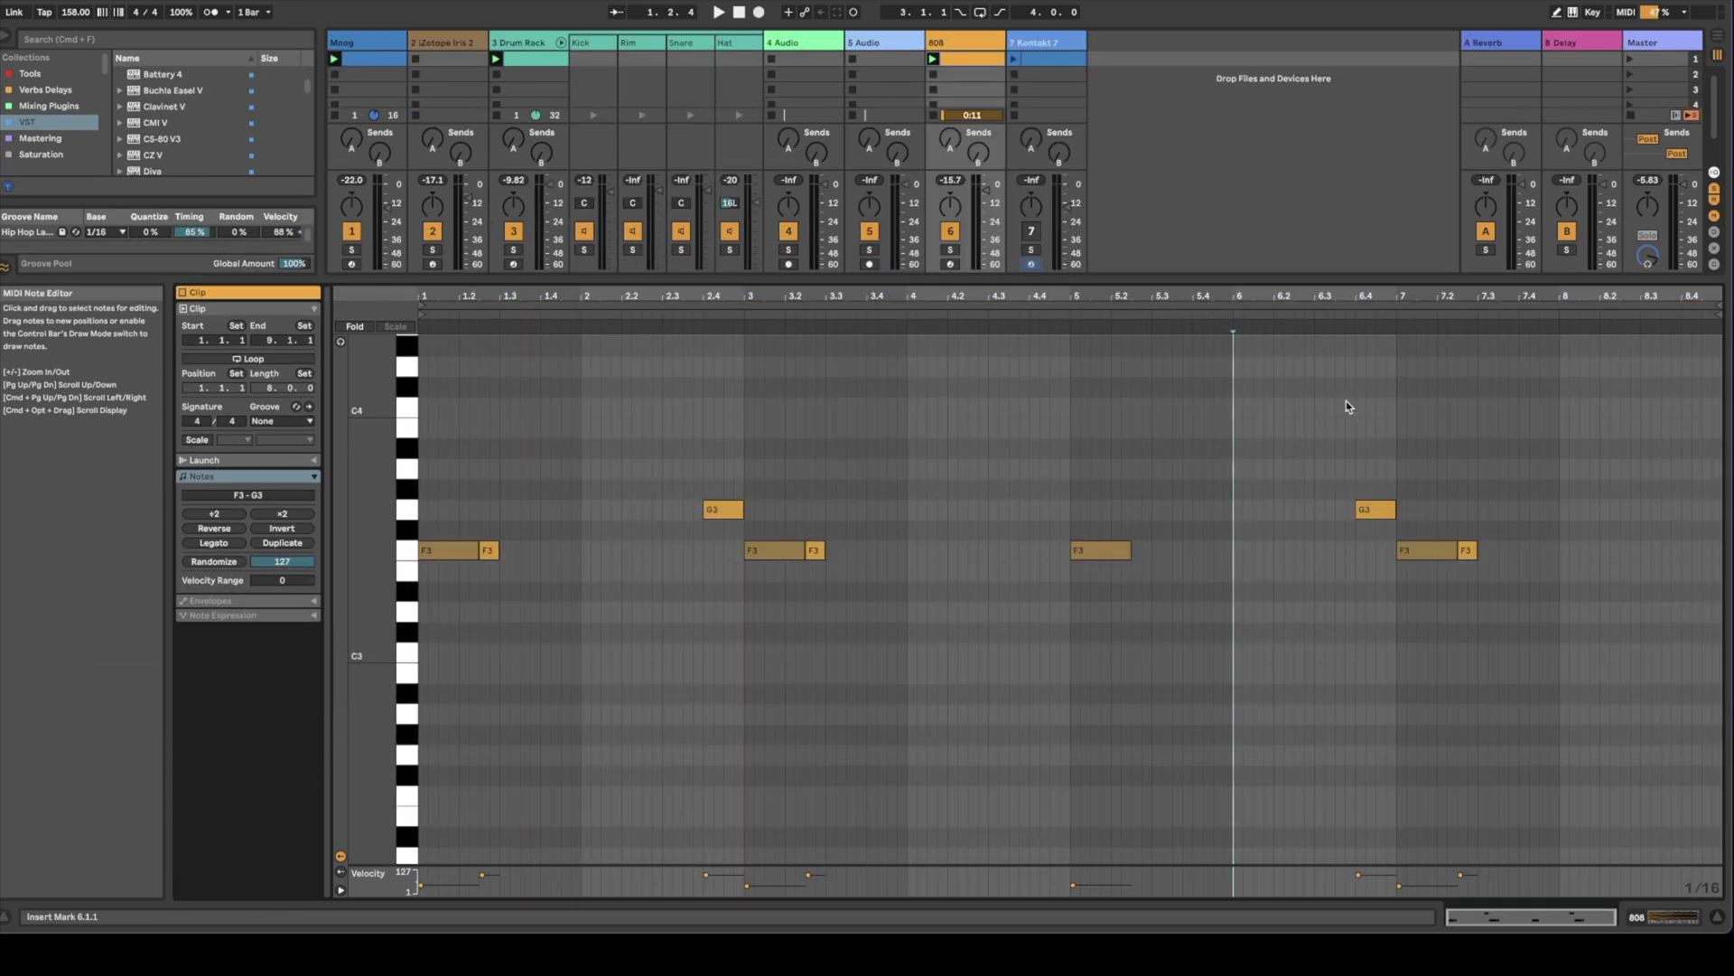
# Loop the 808 clip, select all its notes, and leave the quantize grid at 1/16 without applying
pyautogui.press('super+l')
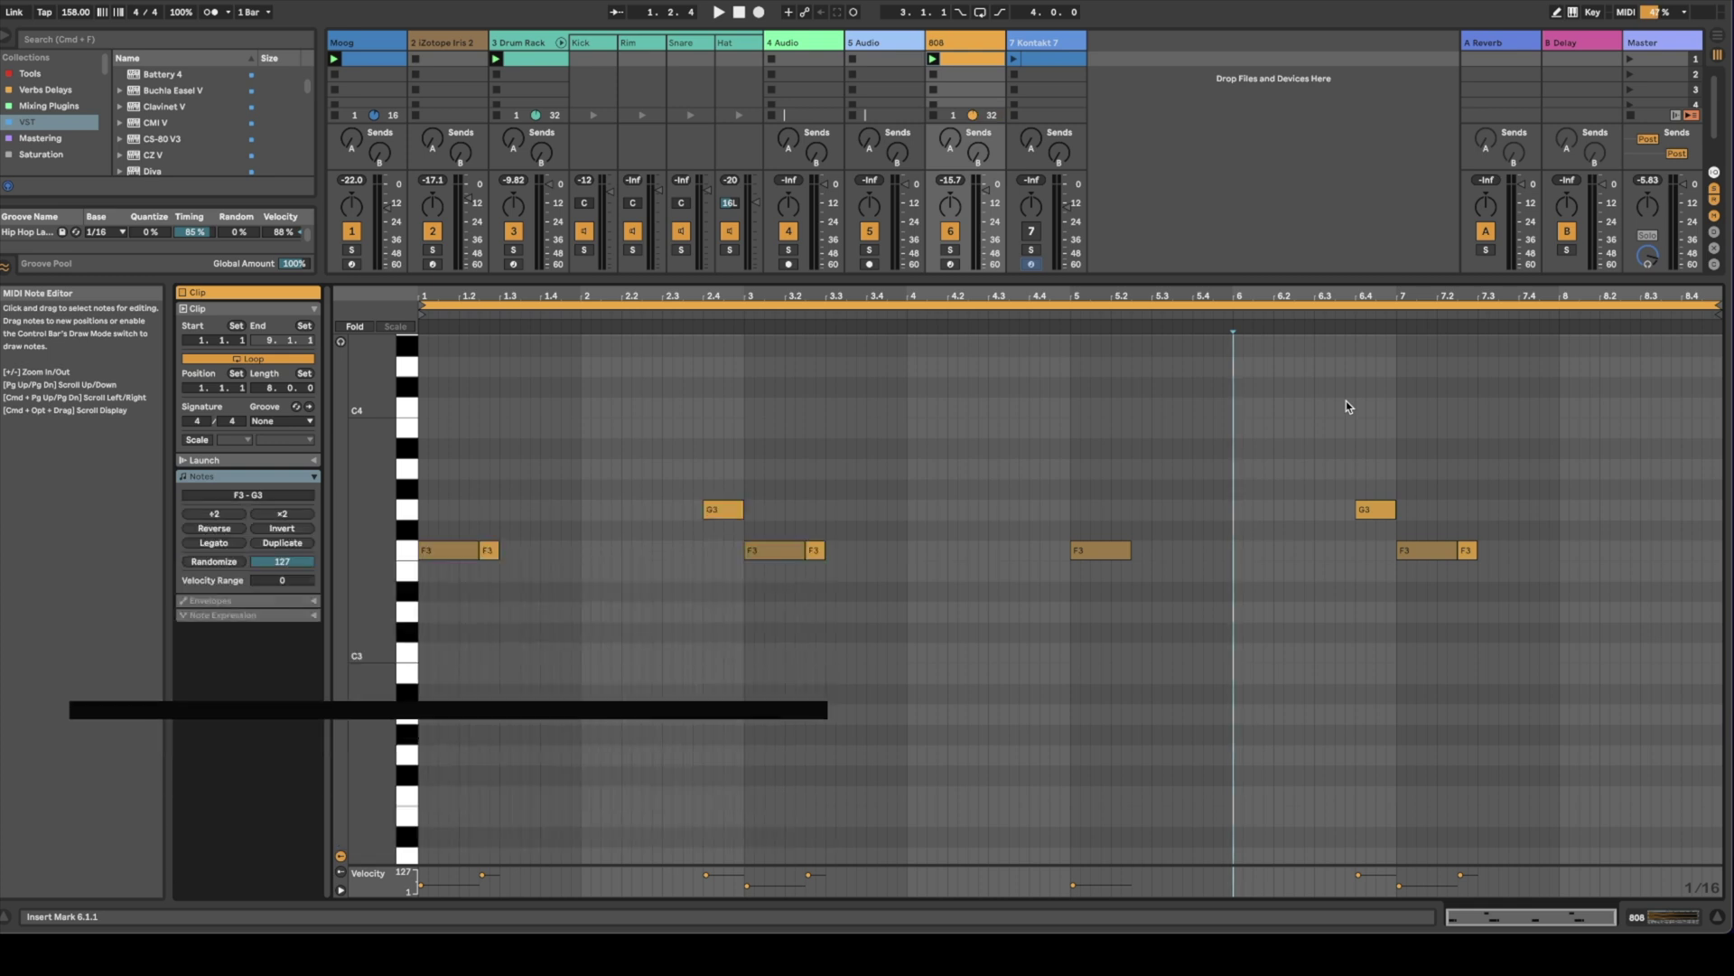
pyautogui.press('super+a')
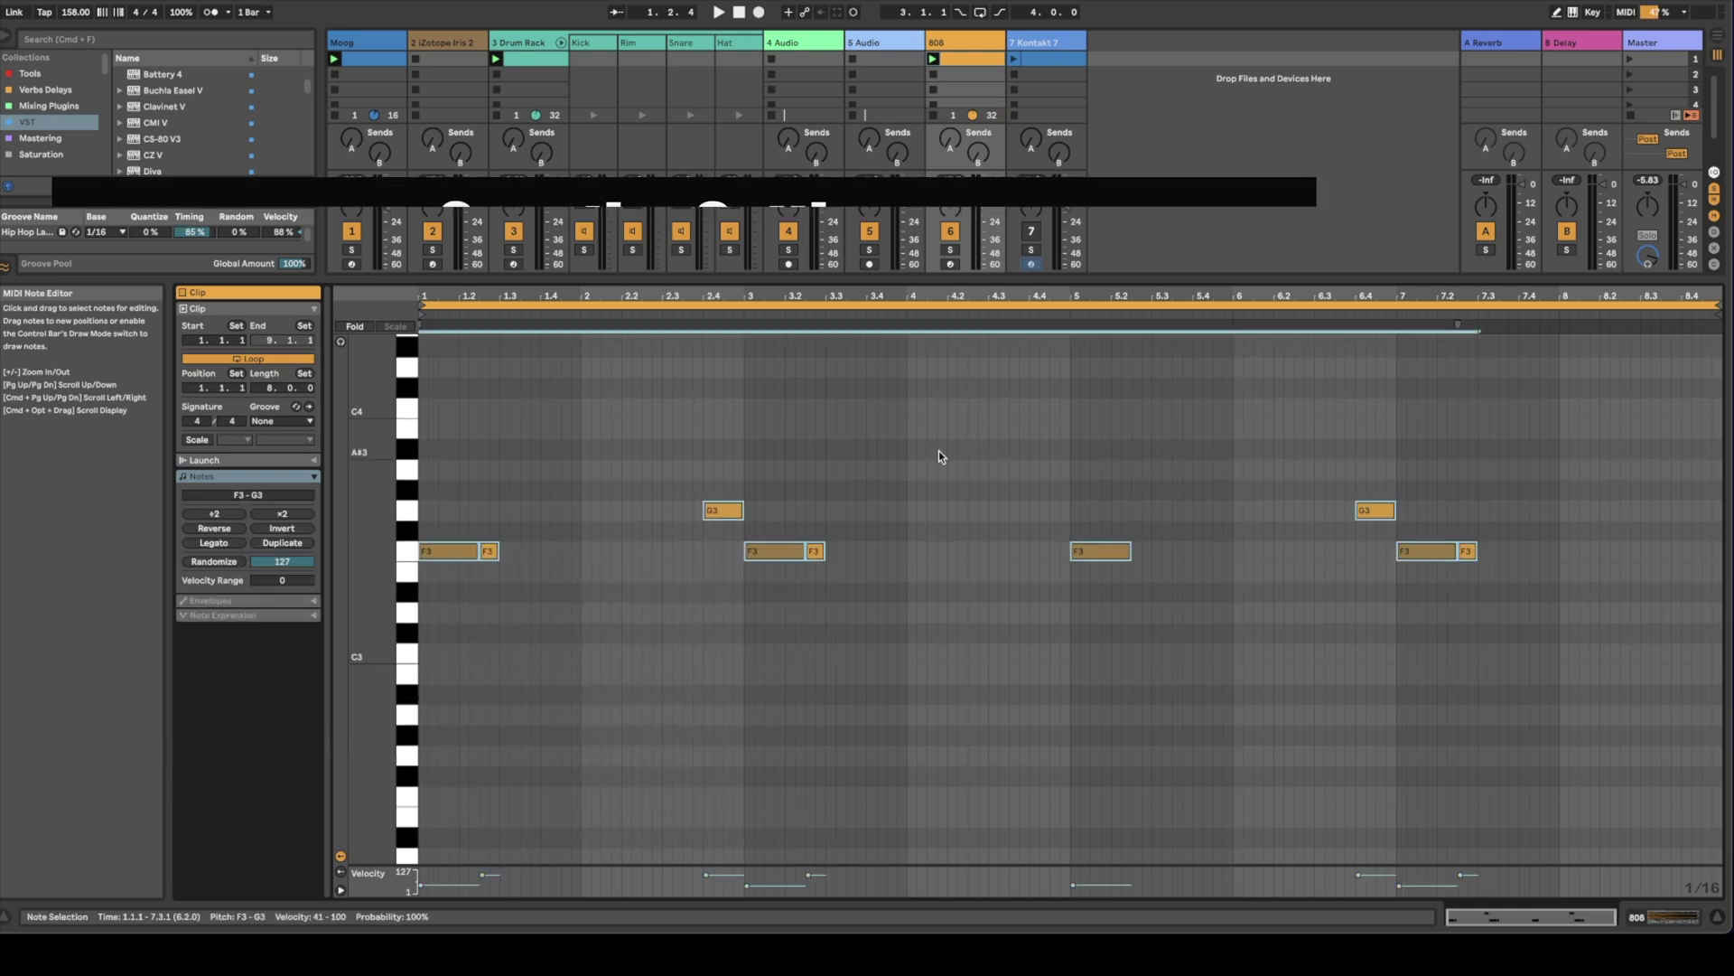
pyautogui.press('super+shift+u')
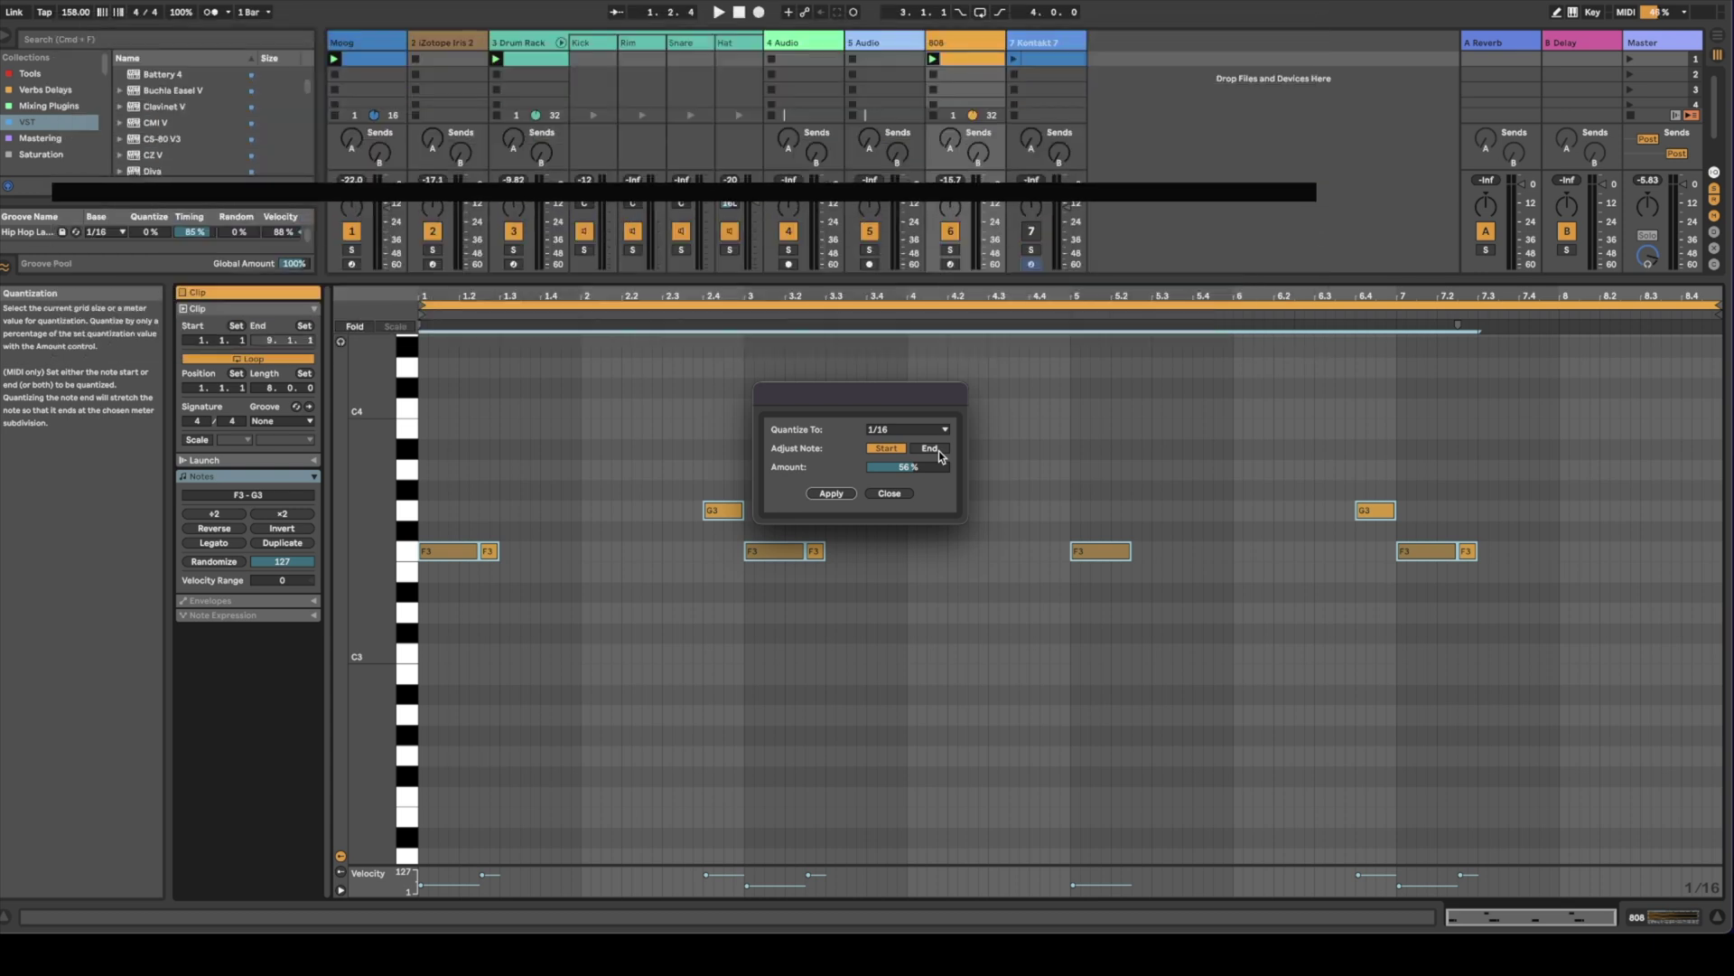
pyautogui.click(938, 429)
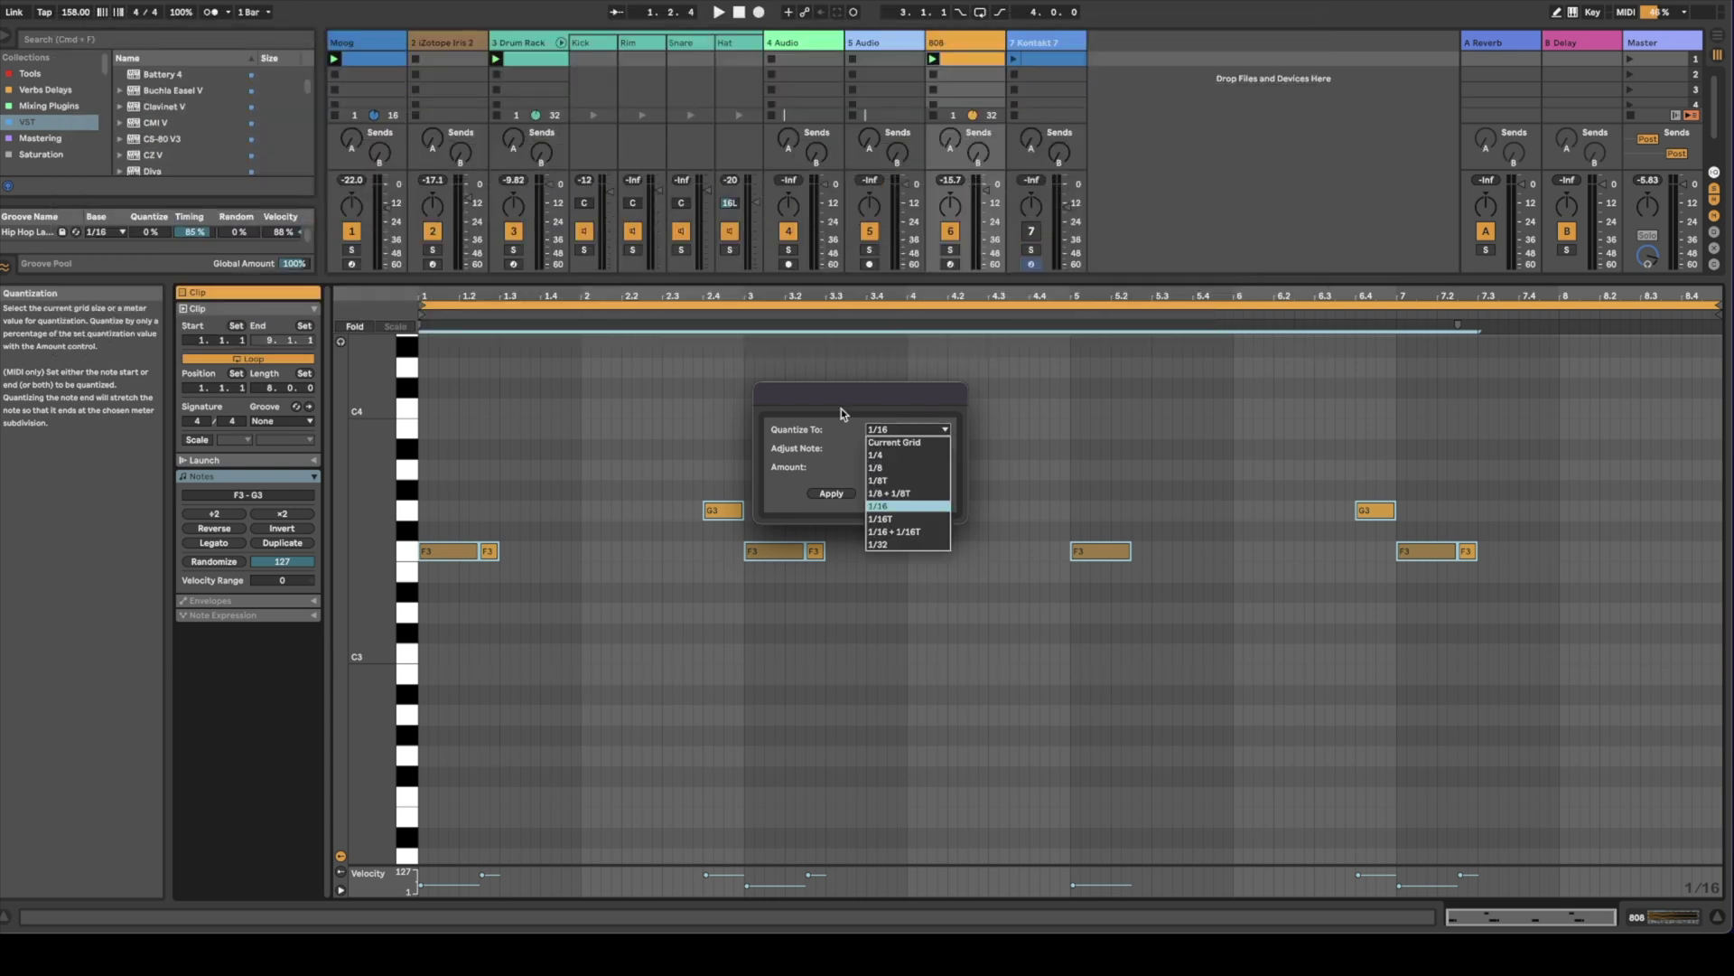
pyautogui.click(894, 506)
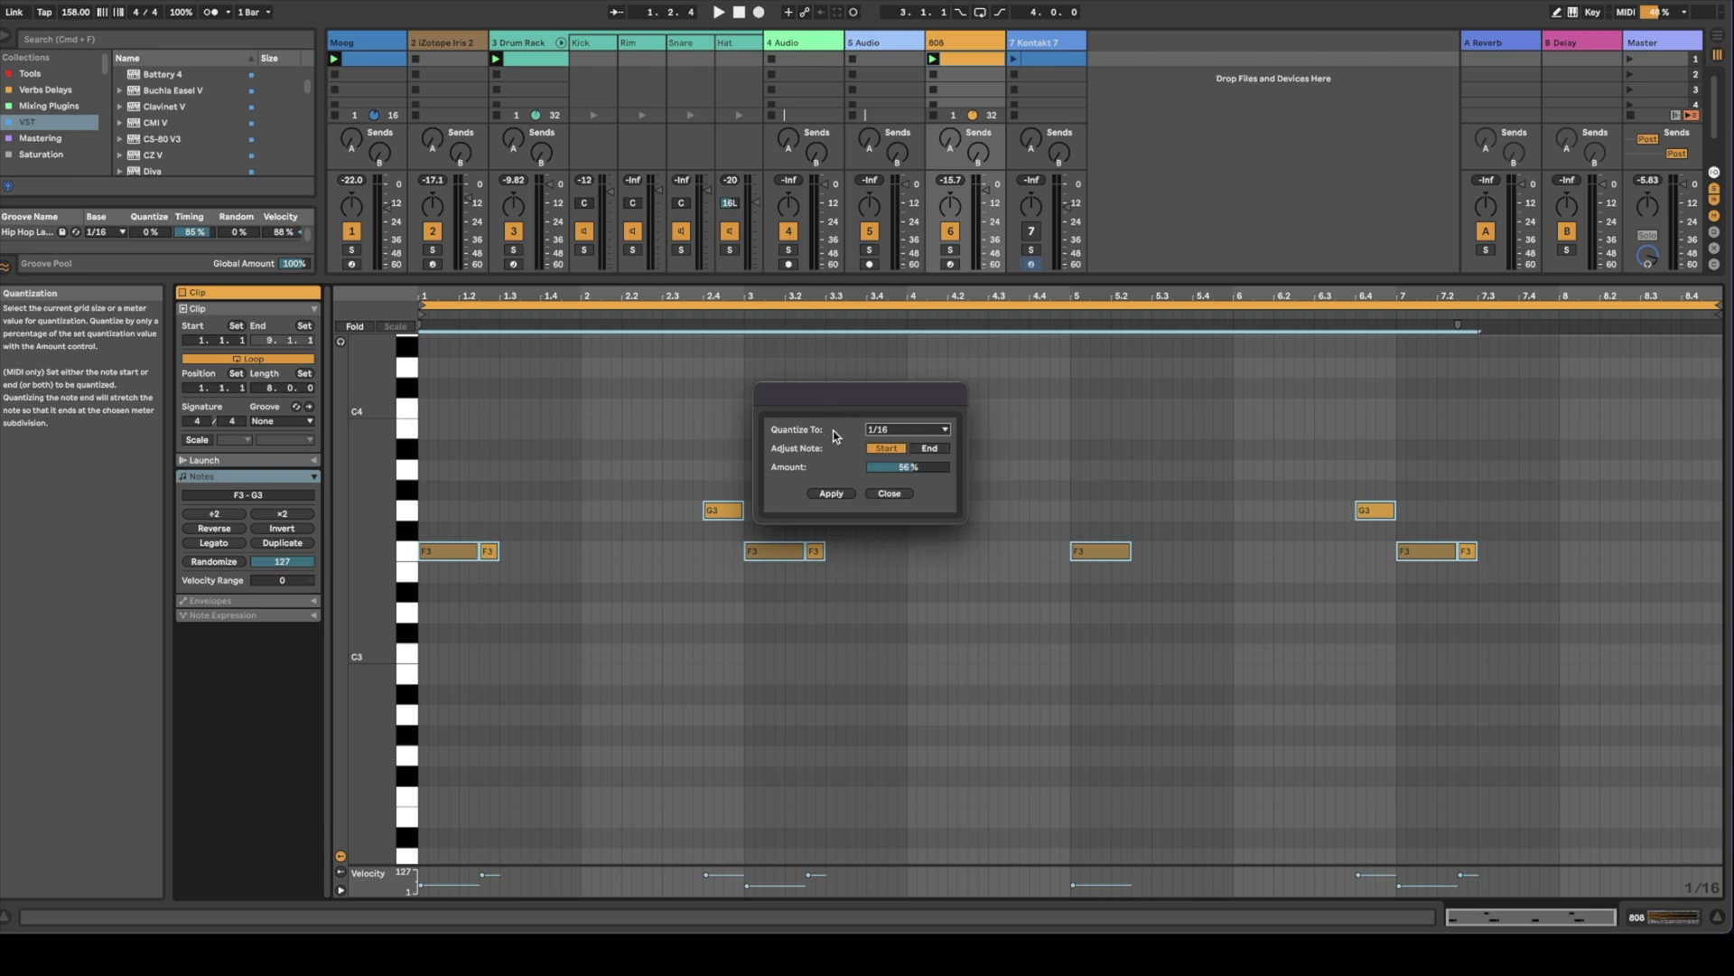
pyautogui.click(885, 494)
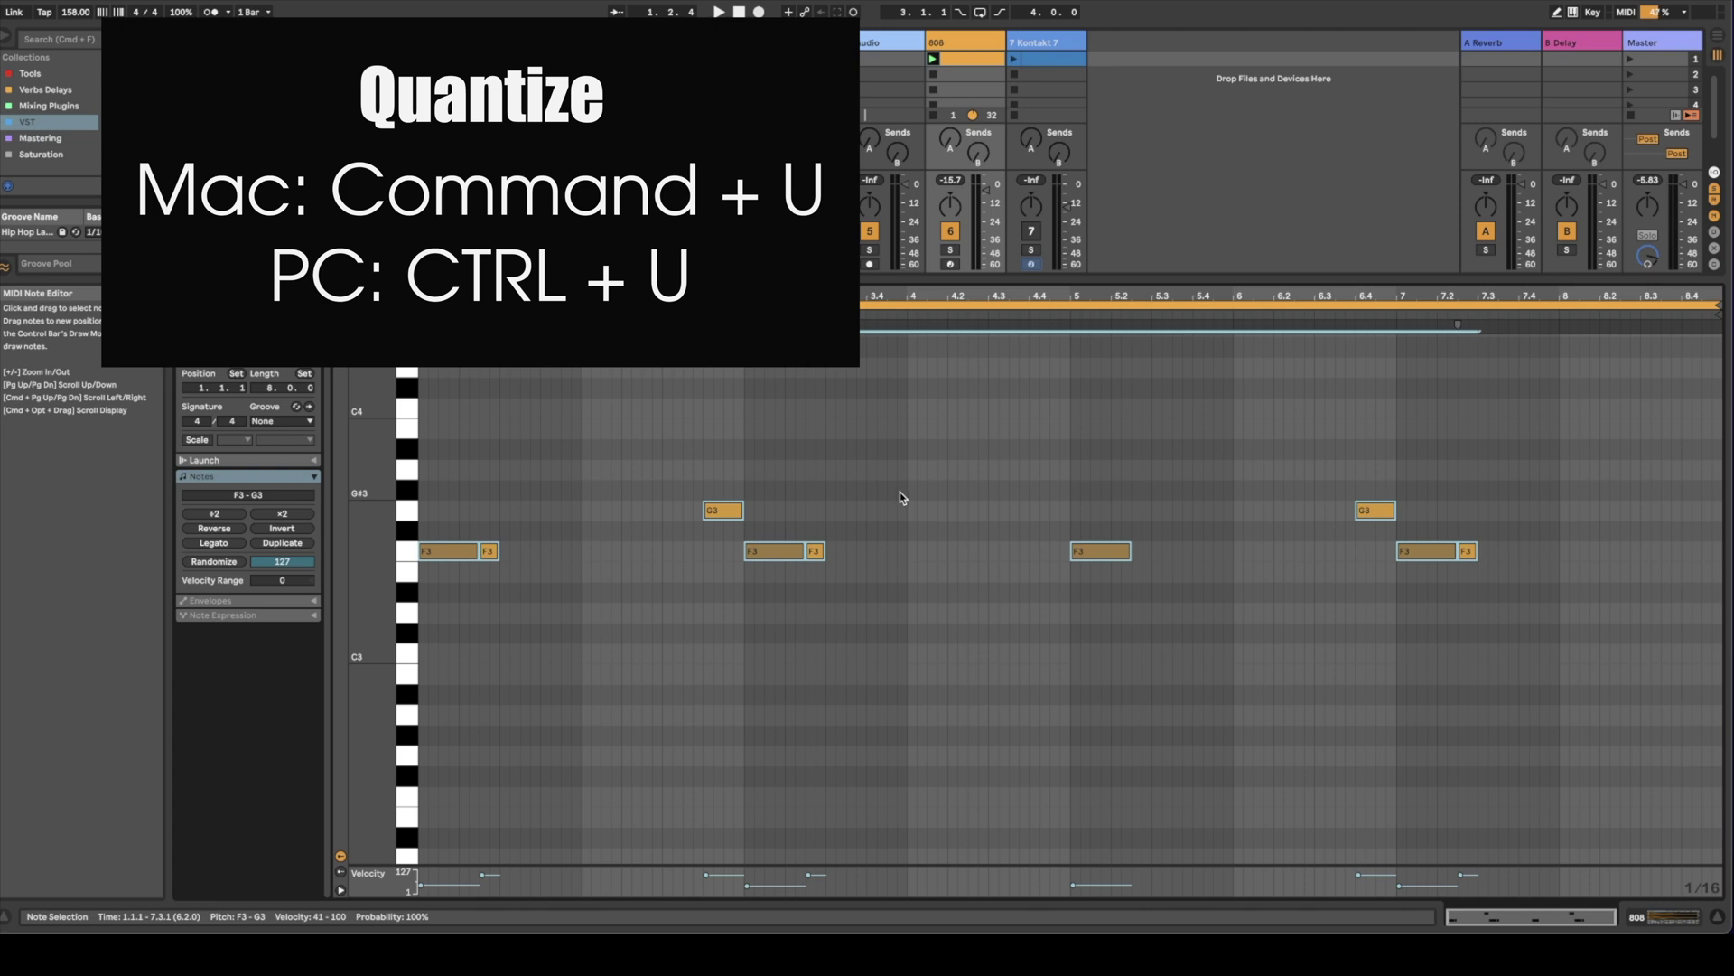
pyautogui.click(938, 489)
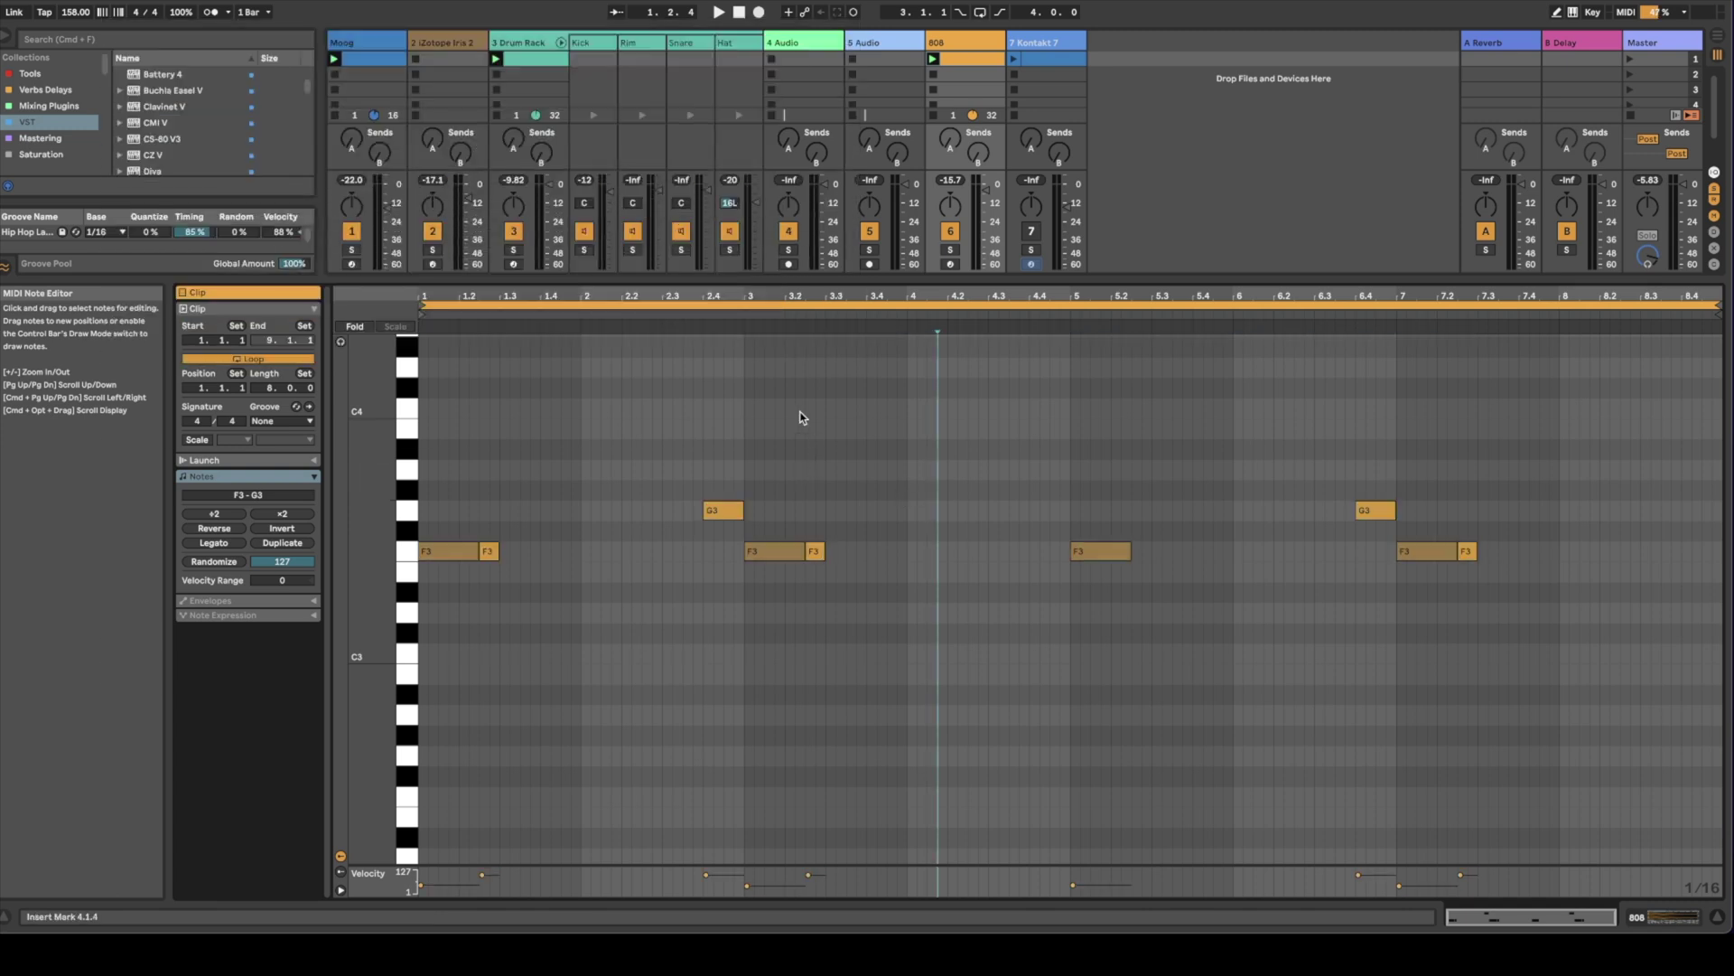
pyautogui.press('b')
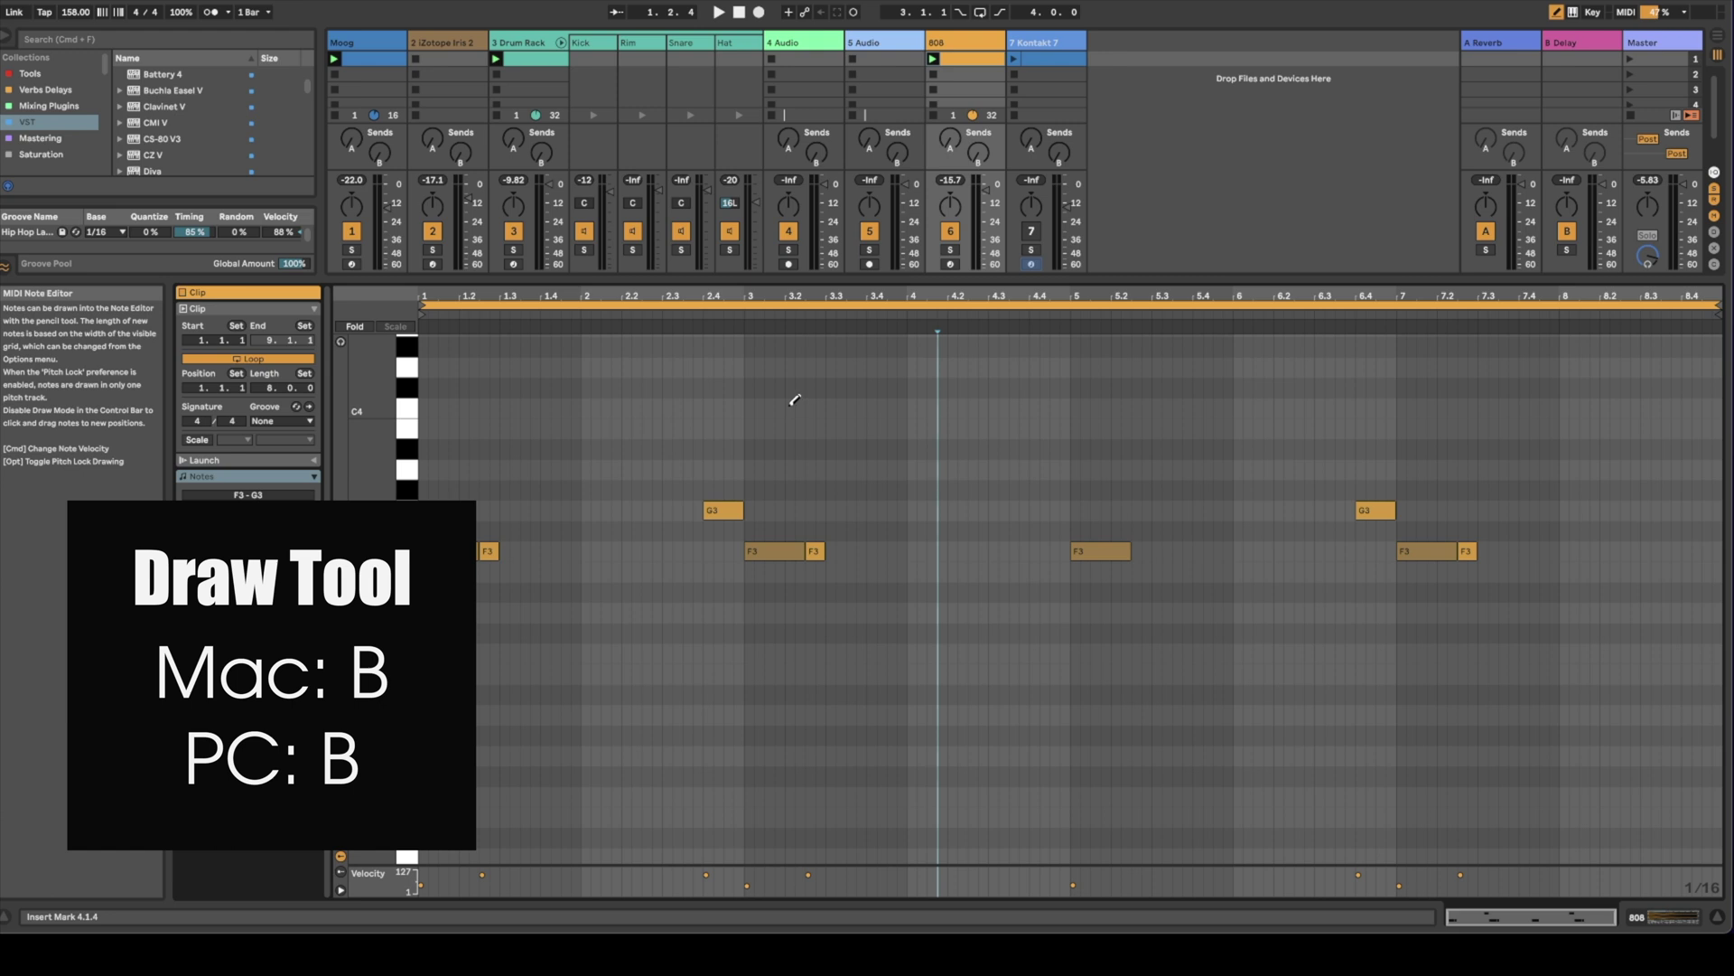
pyautogui.moveTo(796, 407); pyautogui.dragTo(993, 408)
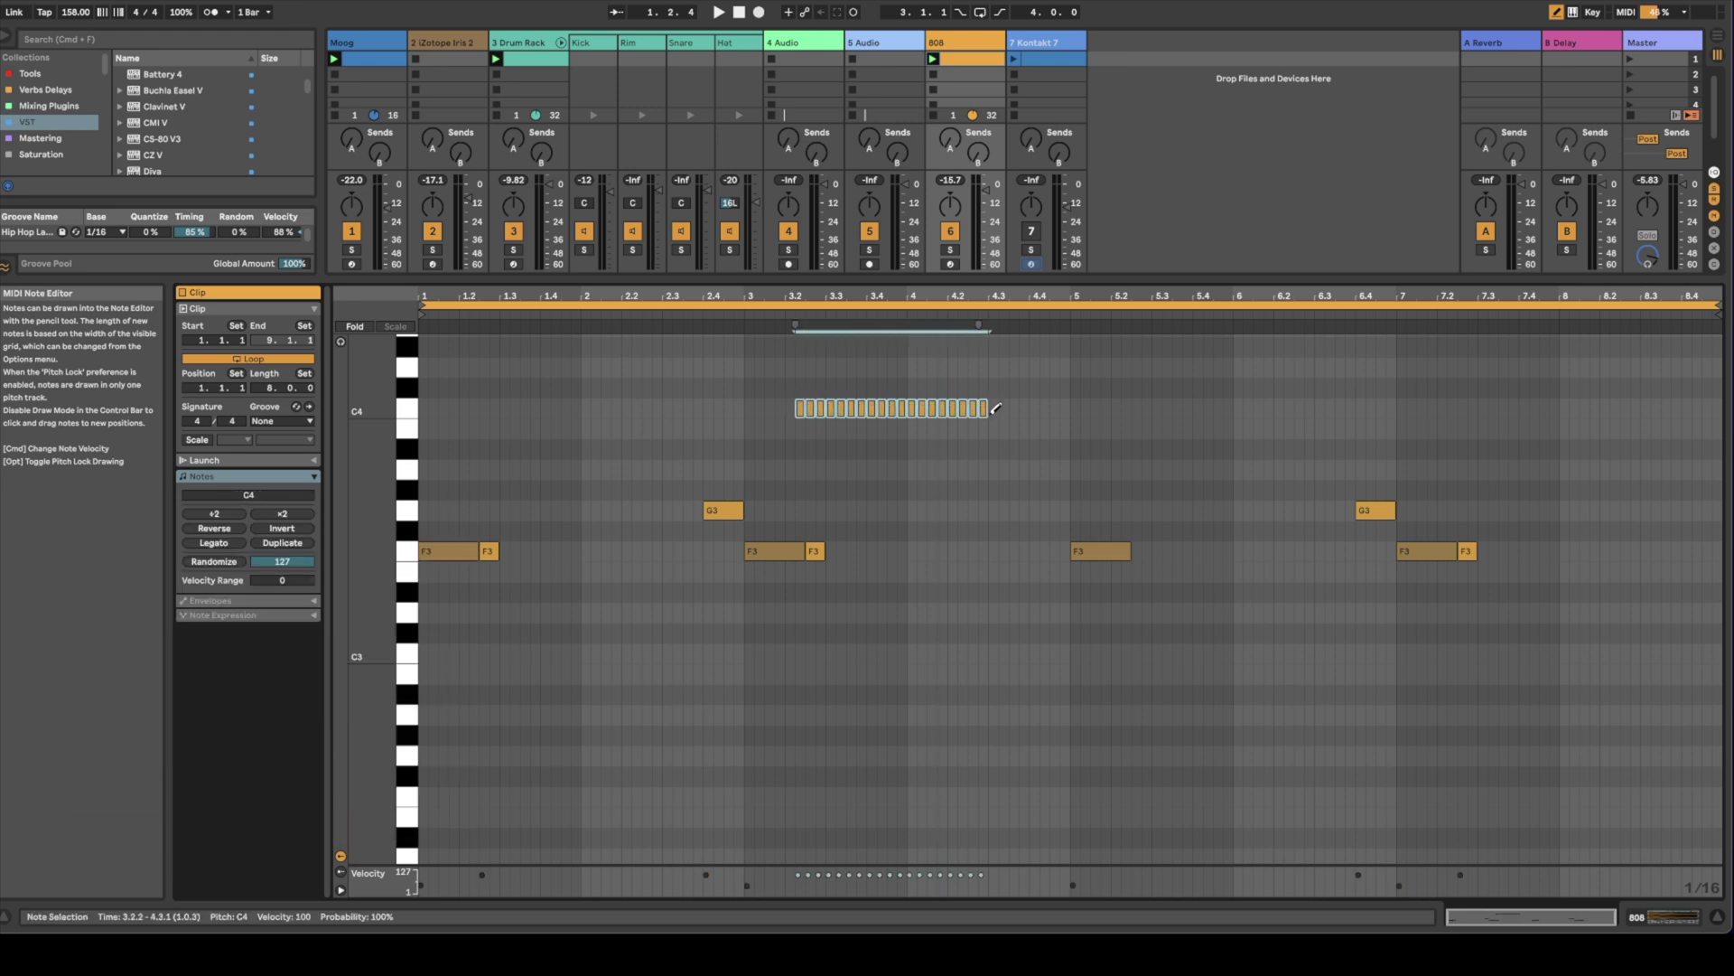
pyautogui.press('b')
pyautogui.press('Delete')
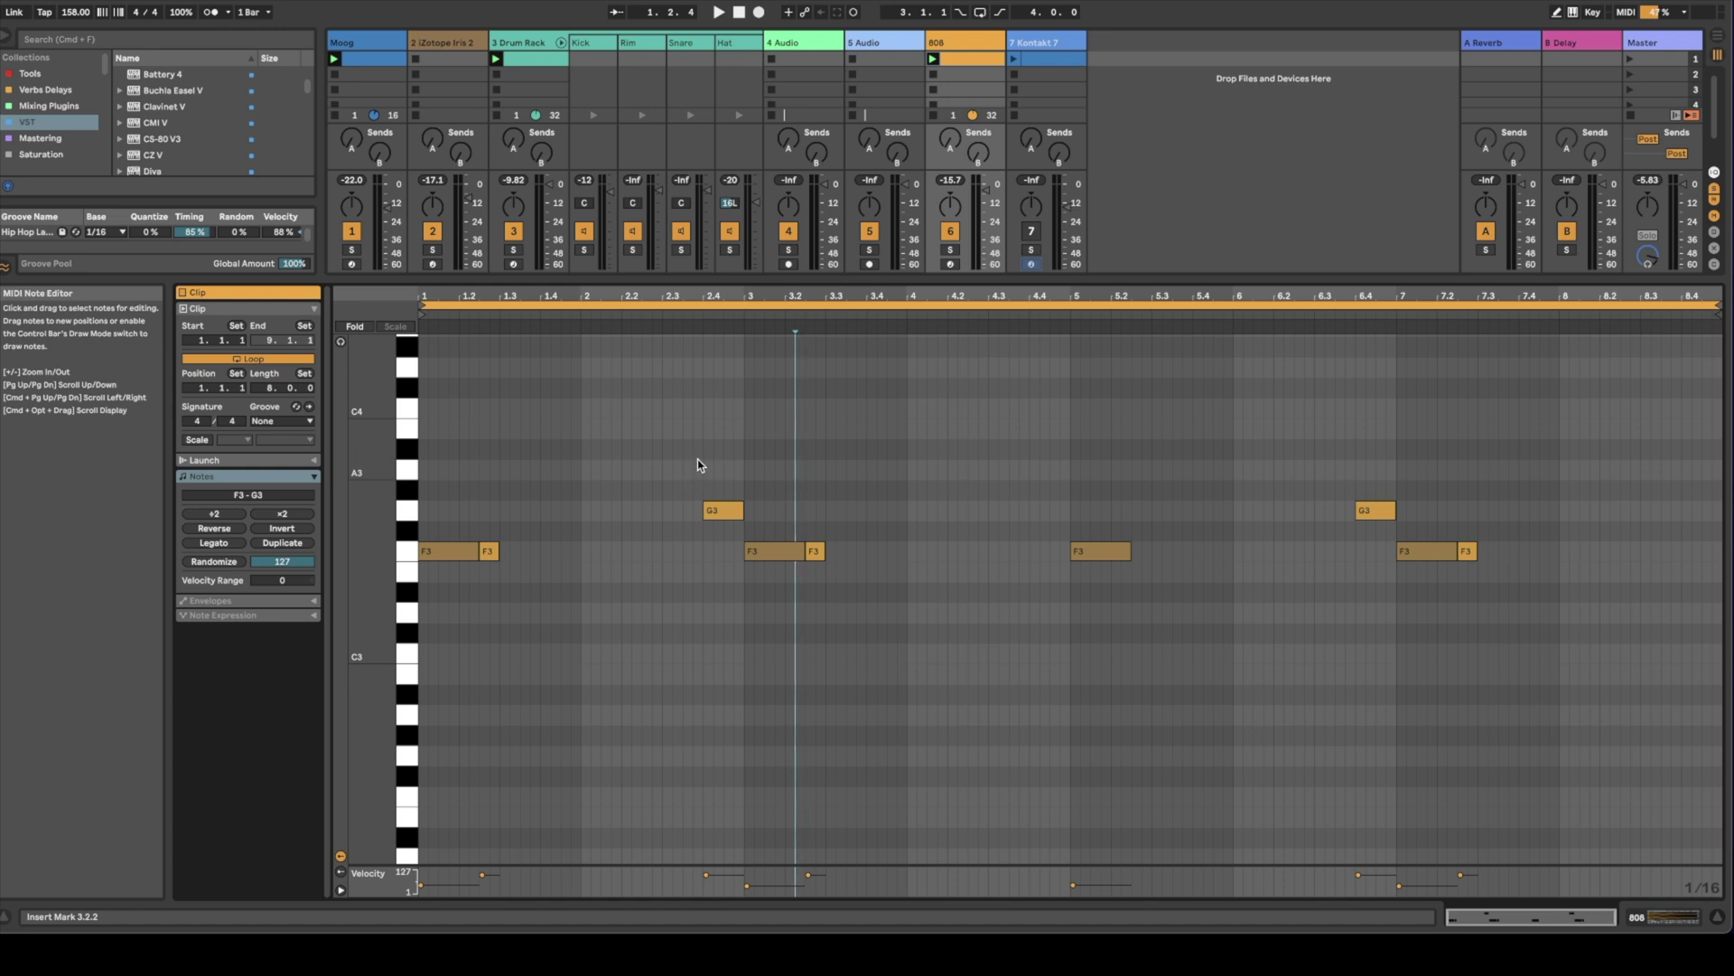
# Select the first G3 note near bar 2.4 and toggle its mute with the 0 key
pyautogui.moveTo(699, 467); pyautogui.dragTo(735, 562)
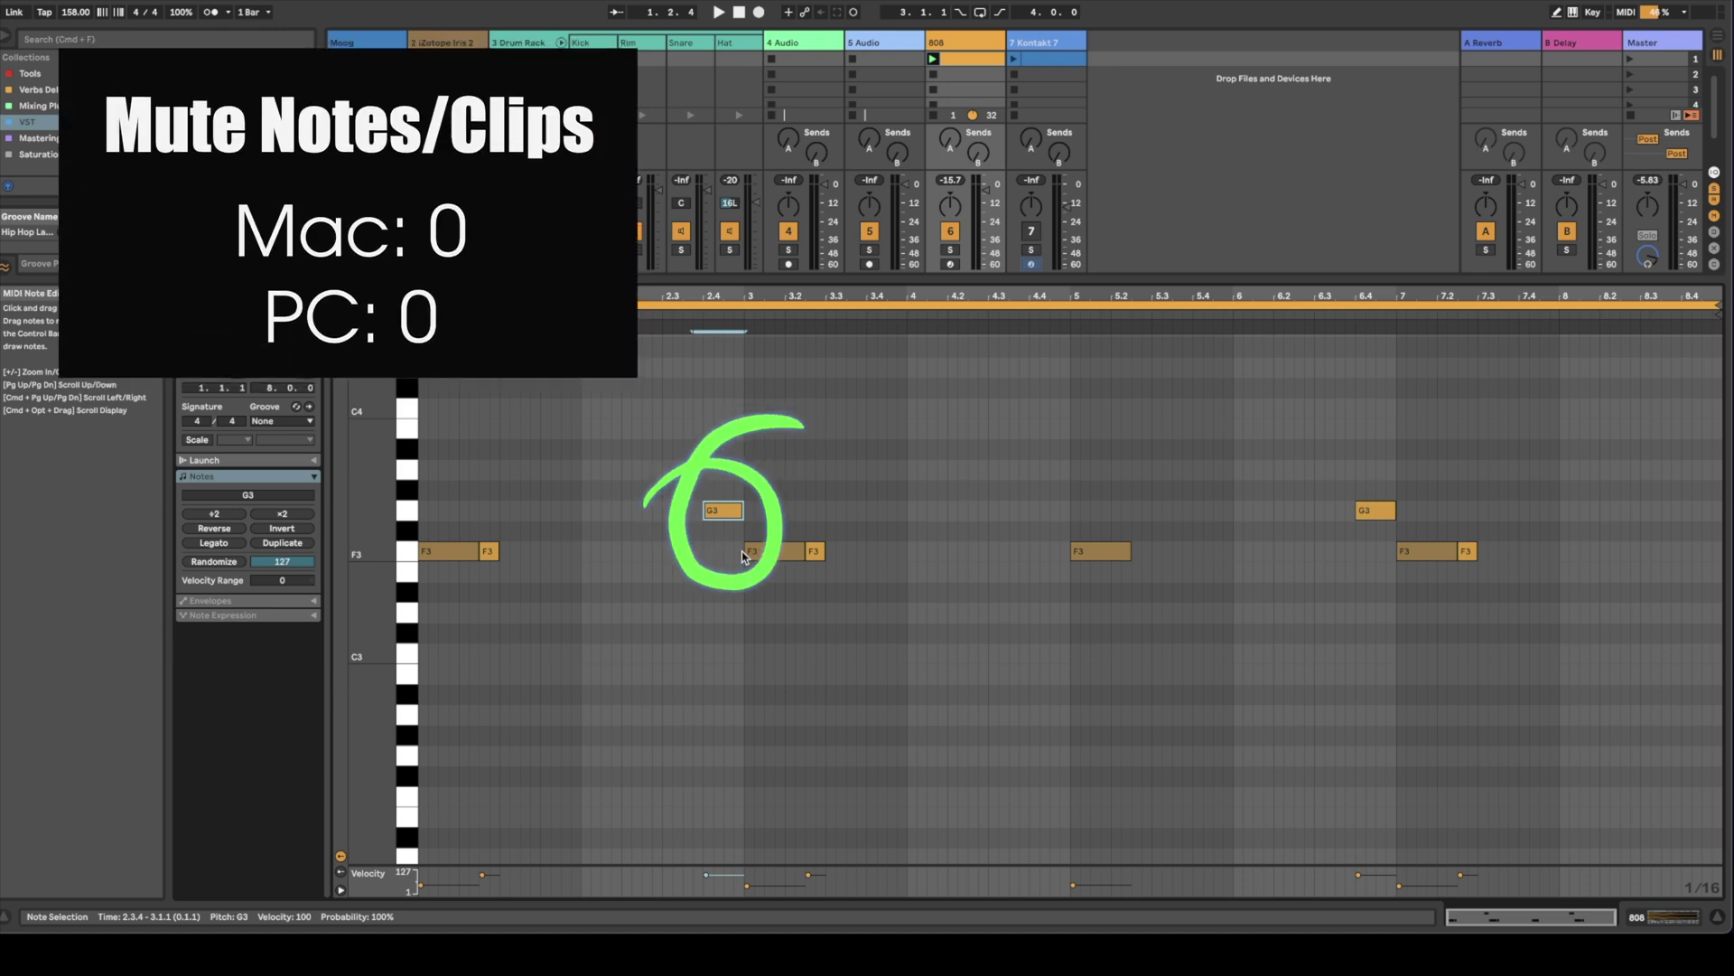
pyautogui.press('0')
pyautogui.press('0')
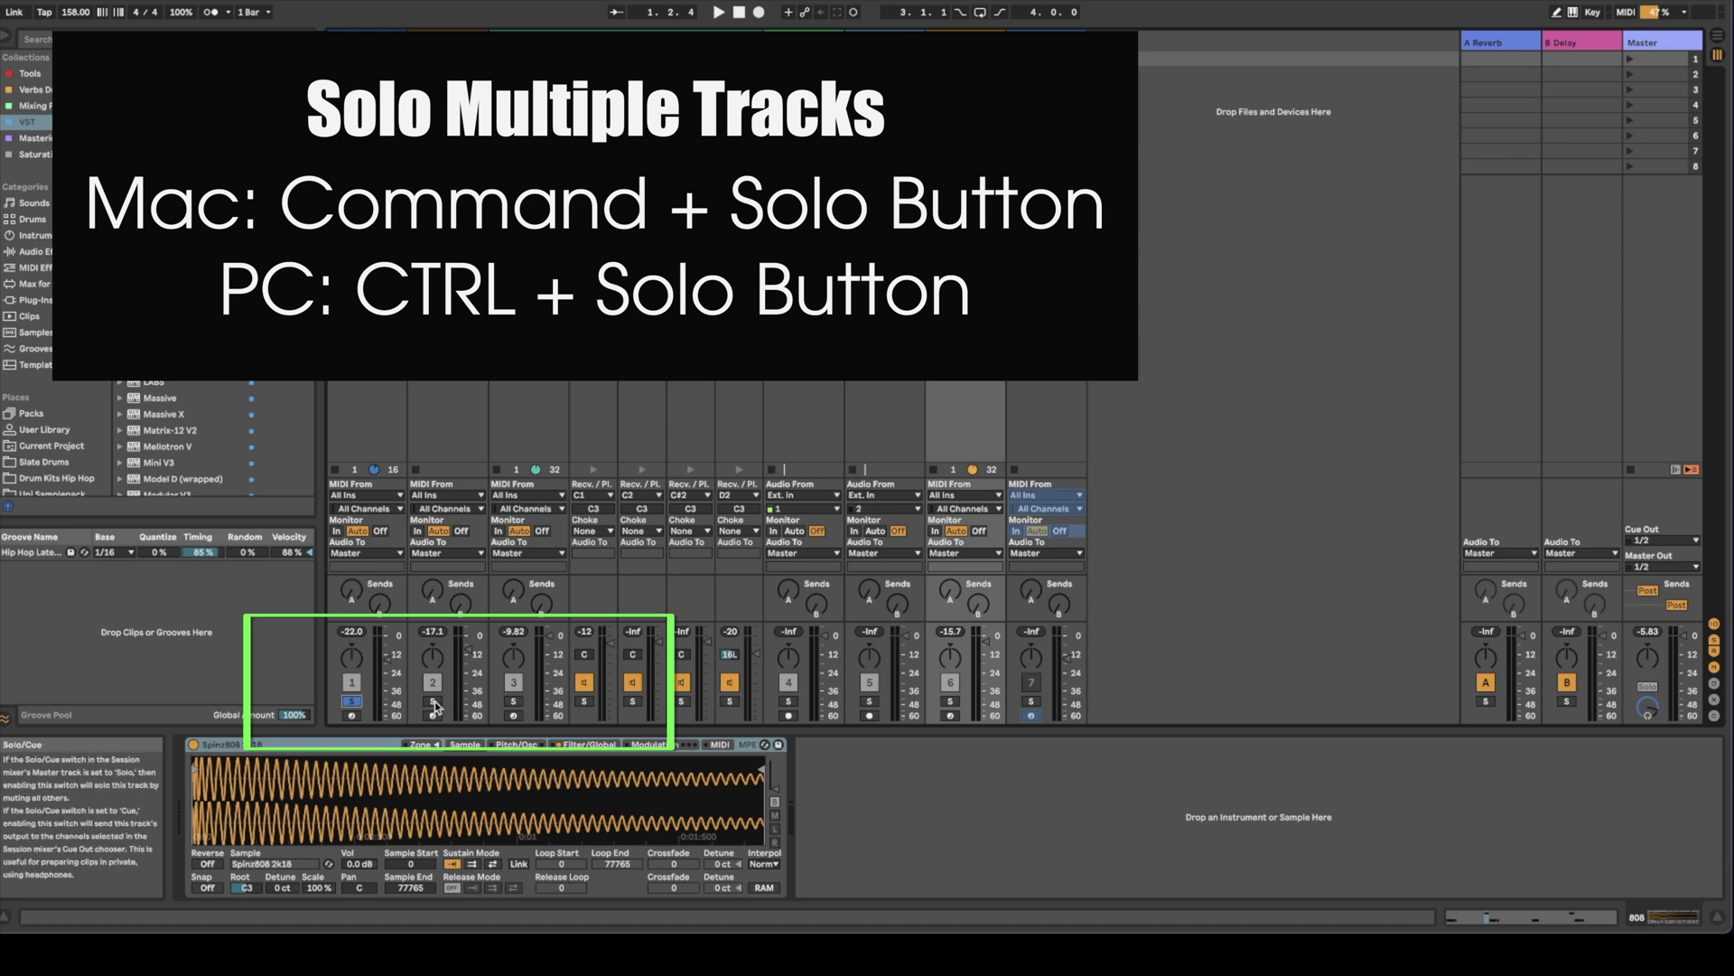
# Solo tracks 1–3 then clear the solos, and copy the Moog clip onto iZotope Iris 2's first slot
pyautogui.keyDown('super'); pyautogui.click(434, 701); pyautogui.keyUp('super')
pyautogui.keyDown('super'); pyautogui.click(514, 702); pyautogui.keyUp('super')
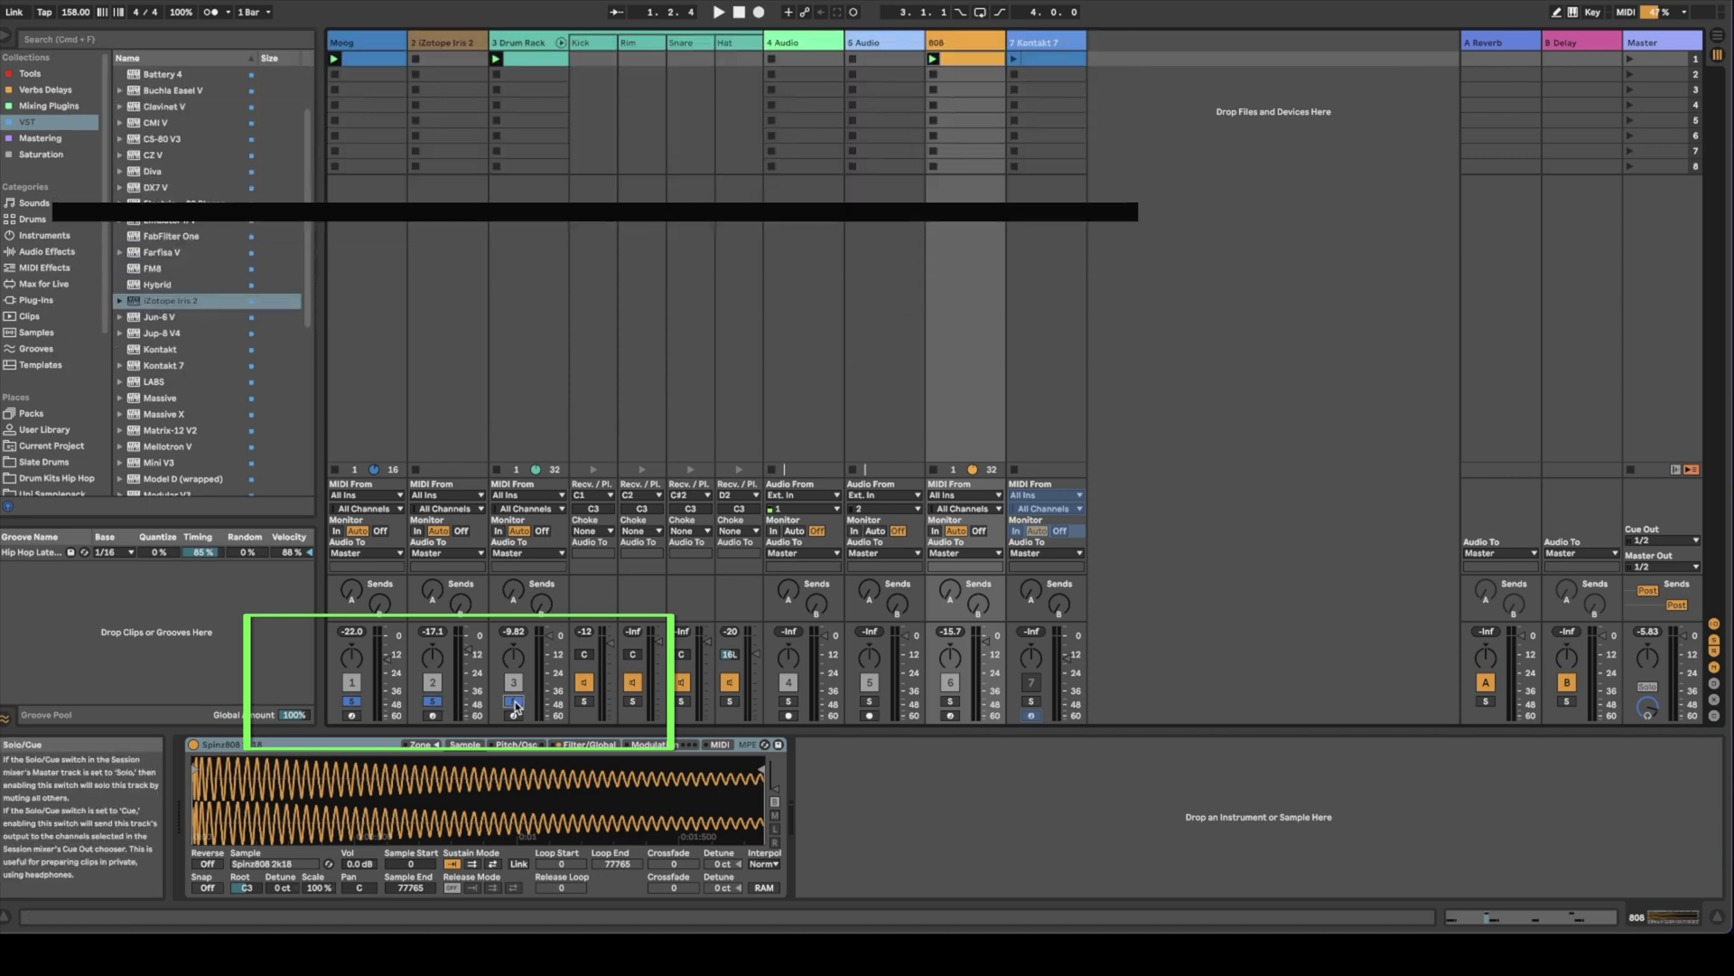
pyautogui.click(514, 702)
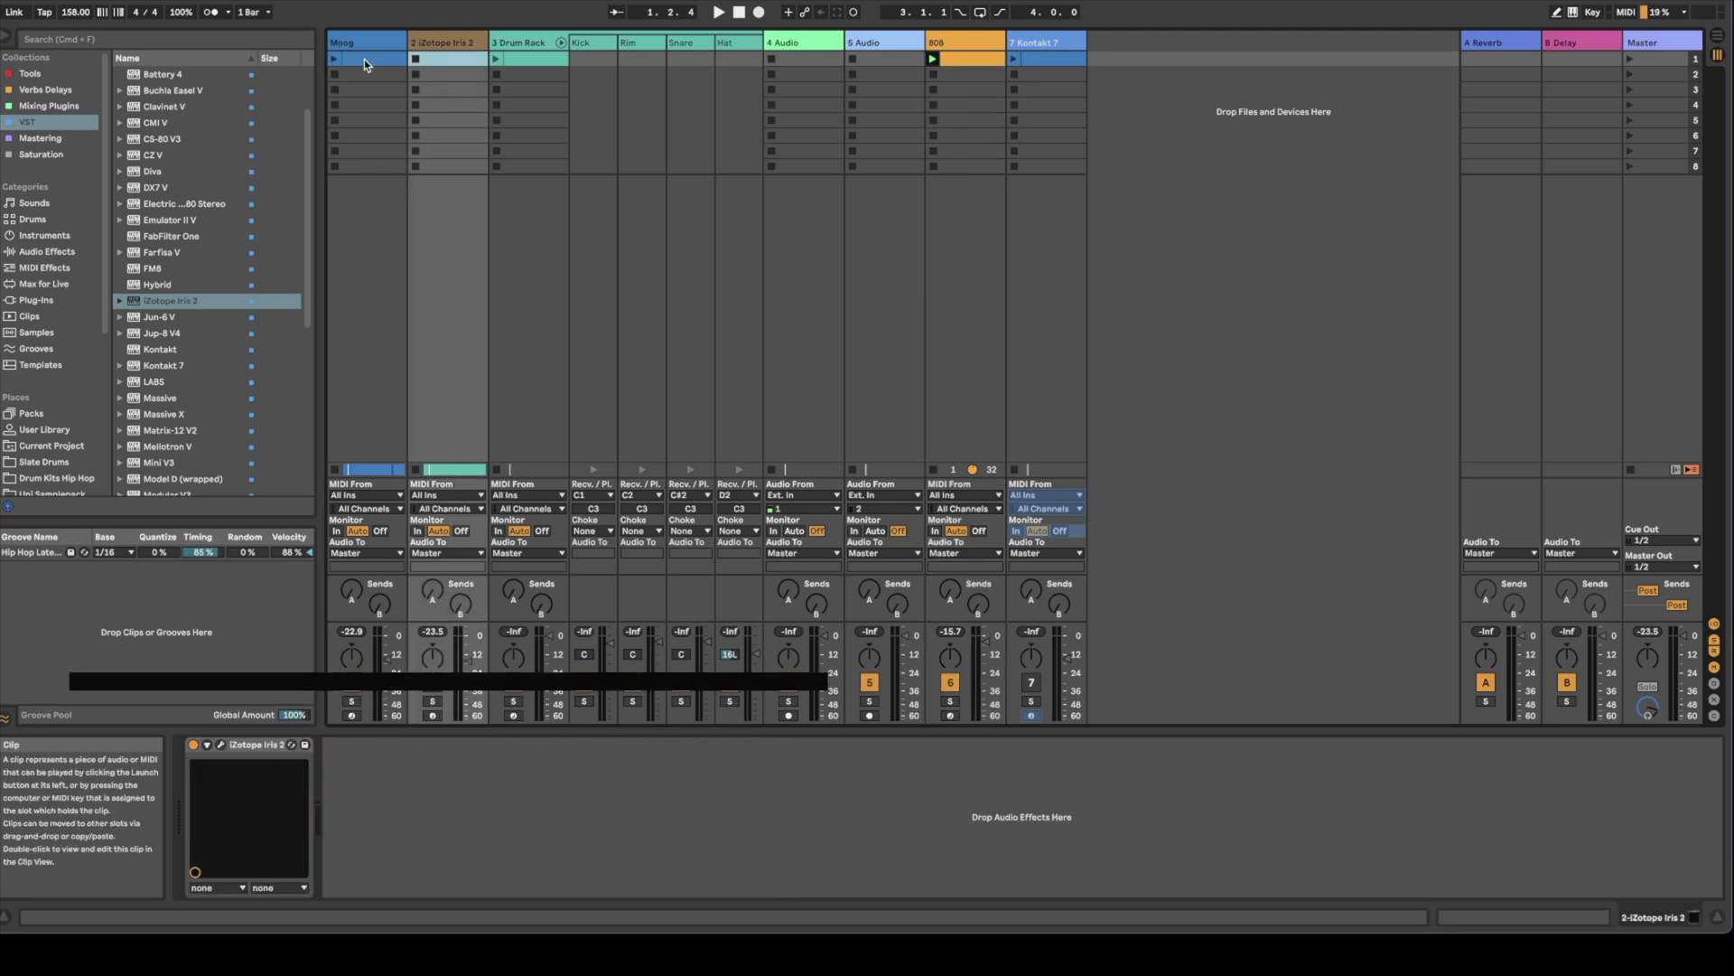
pyautogui.moveTo(364, 58); pyautogui.dragTo(438, 59)
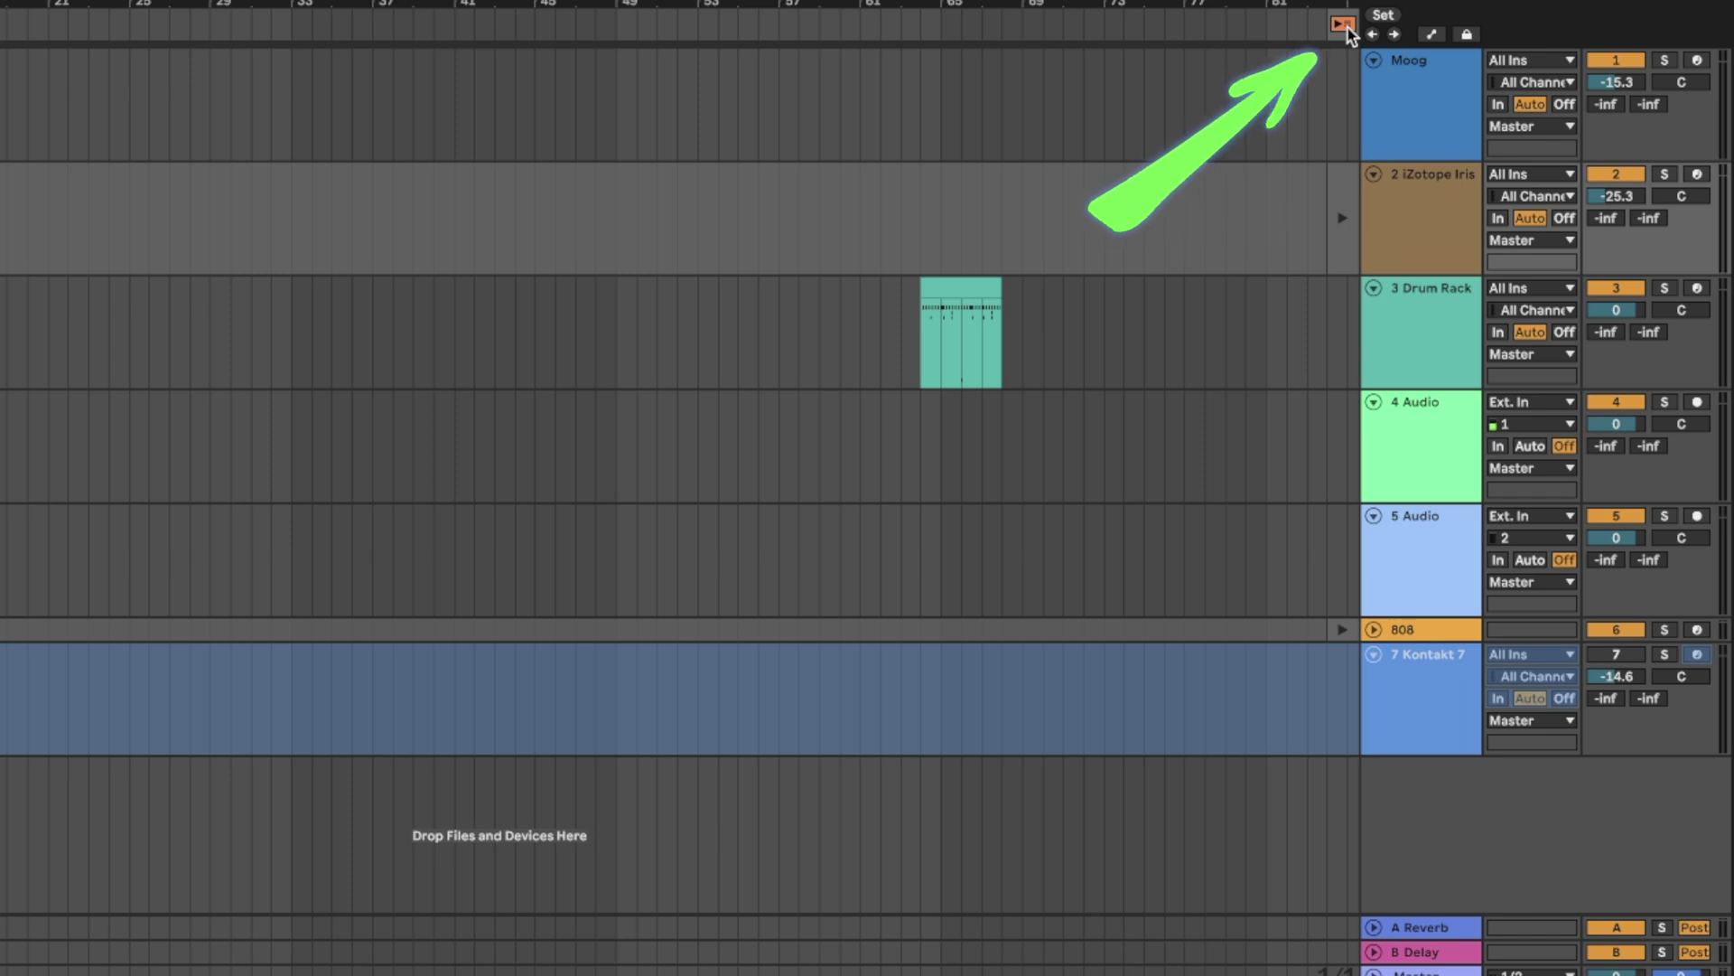
# Return playback to the arrangement, switching to Session View and back to the timeline
pyautogui.click(1345, 26)
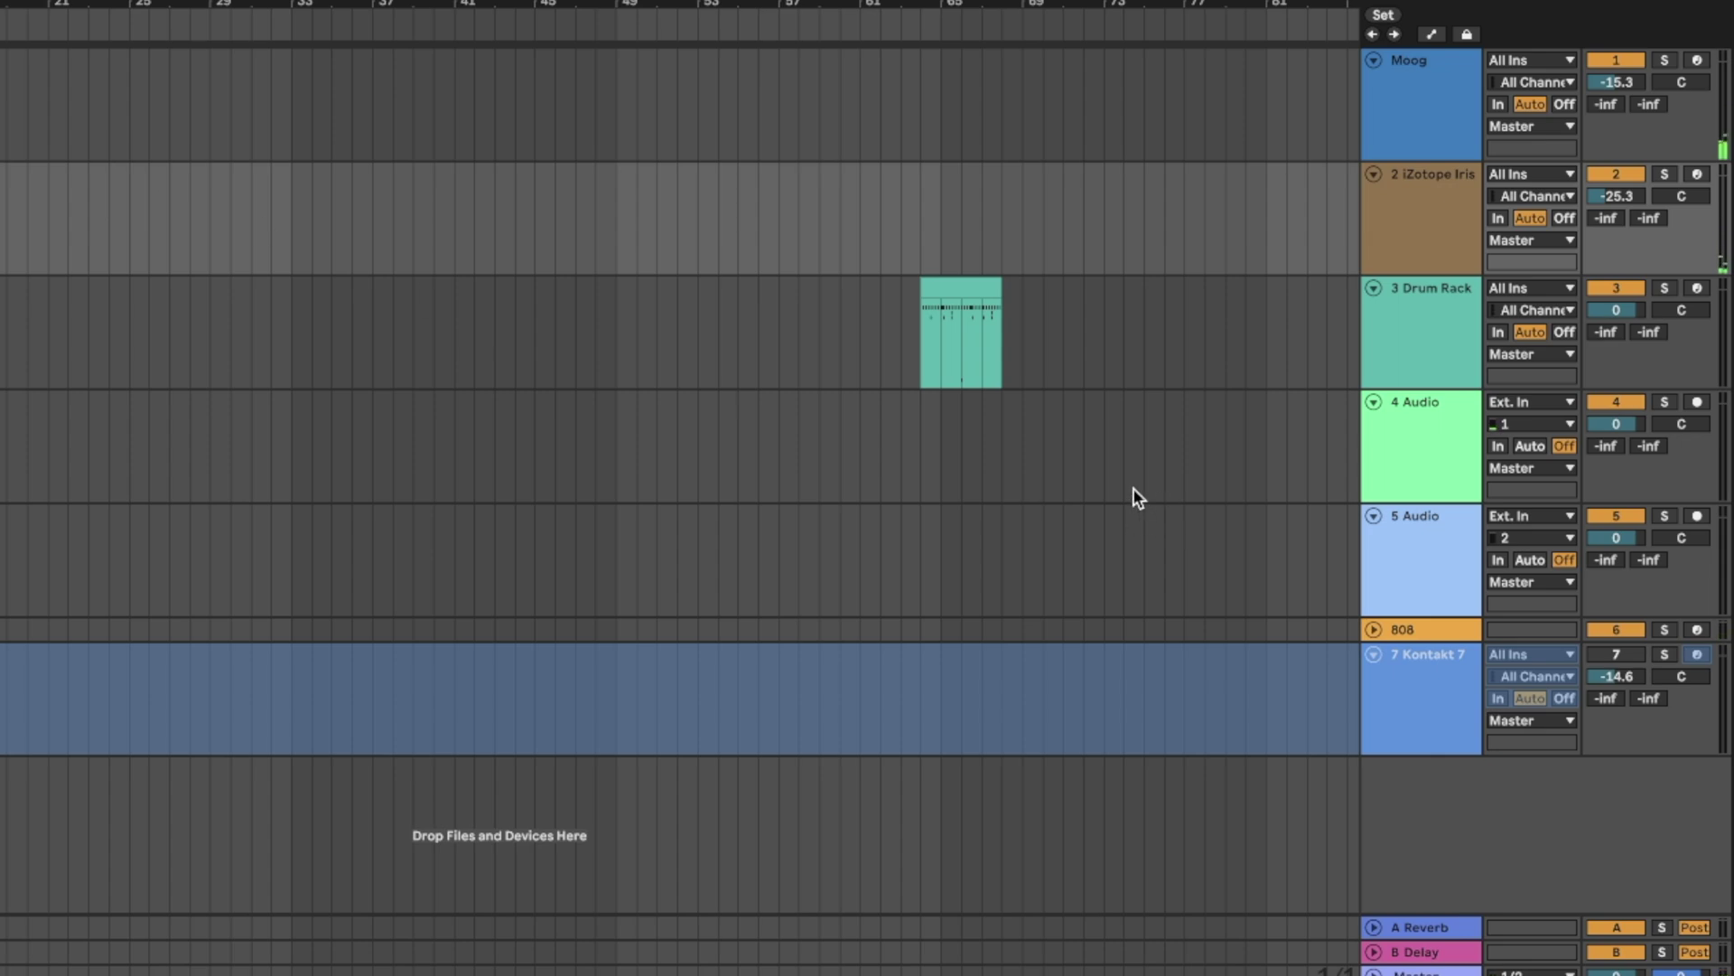
pyautogui.press('Tab')
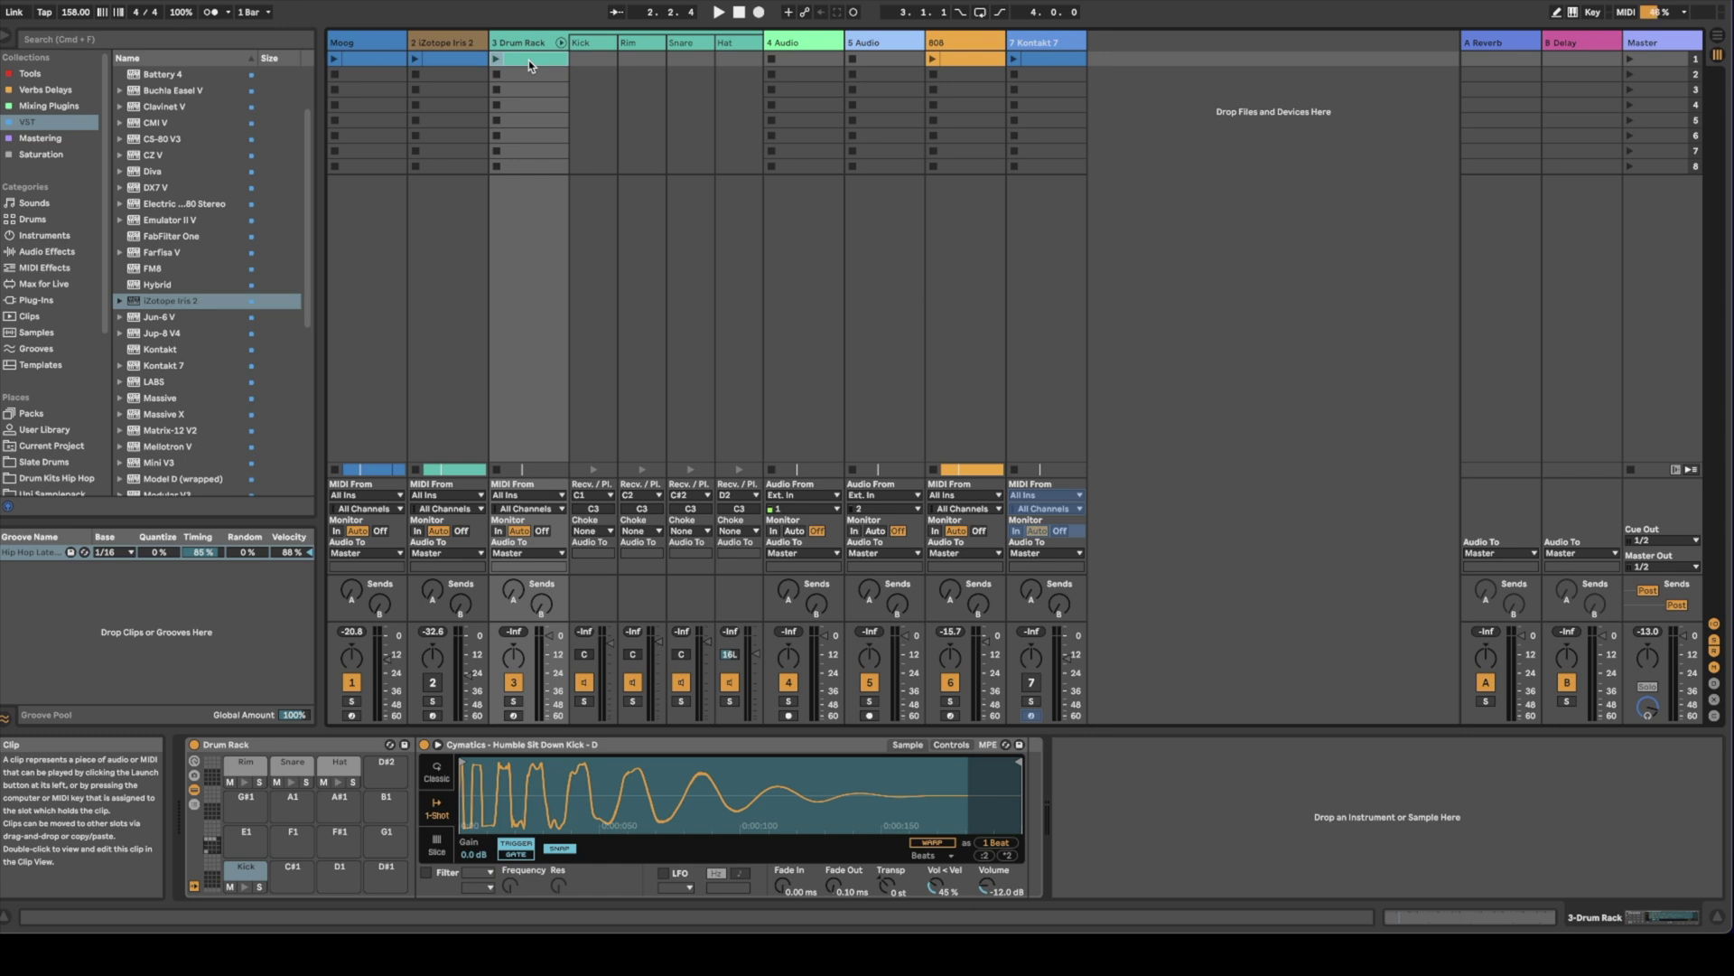
pyautogui.press('Tab')
# Move the Drum Rack clip to bar 1, play and stop, and loop the first eight bars
pyautogui.moveTo(528, 59)
pyautogui.mouseDown()
pyautogui.moveTo(535, 178)
pyautogui.moveTo(425, 263)
pyautogui.moveTo(332, 279)
pyautogui.mouseUp()
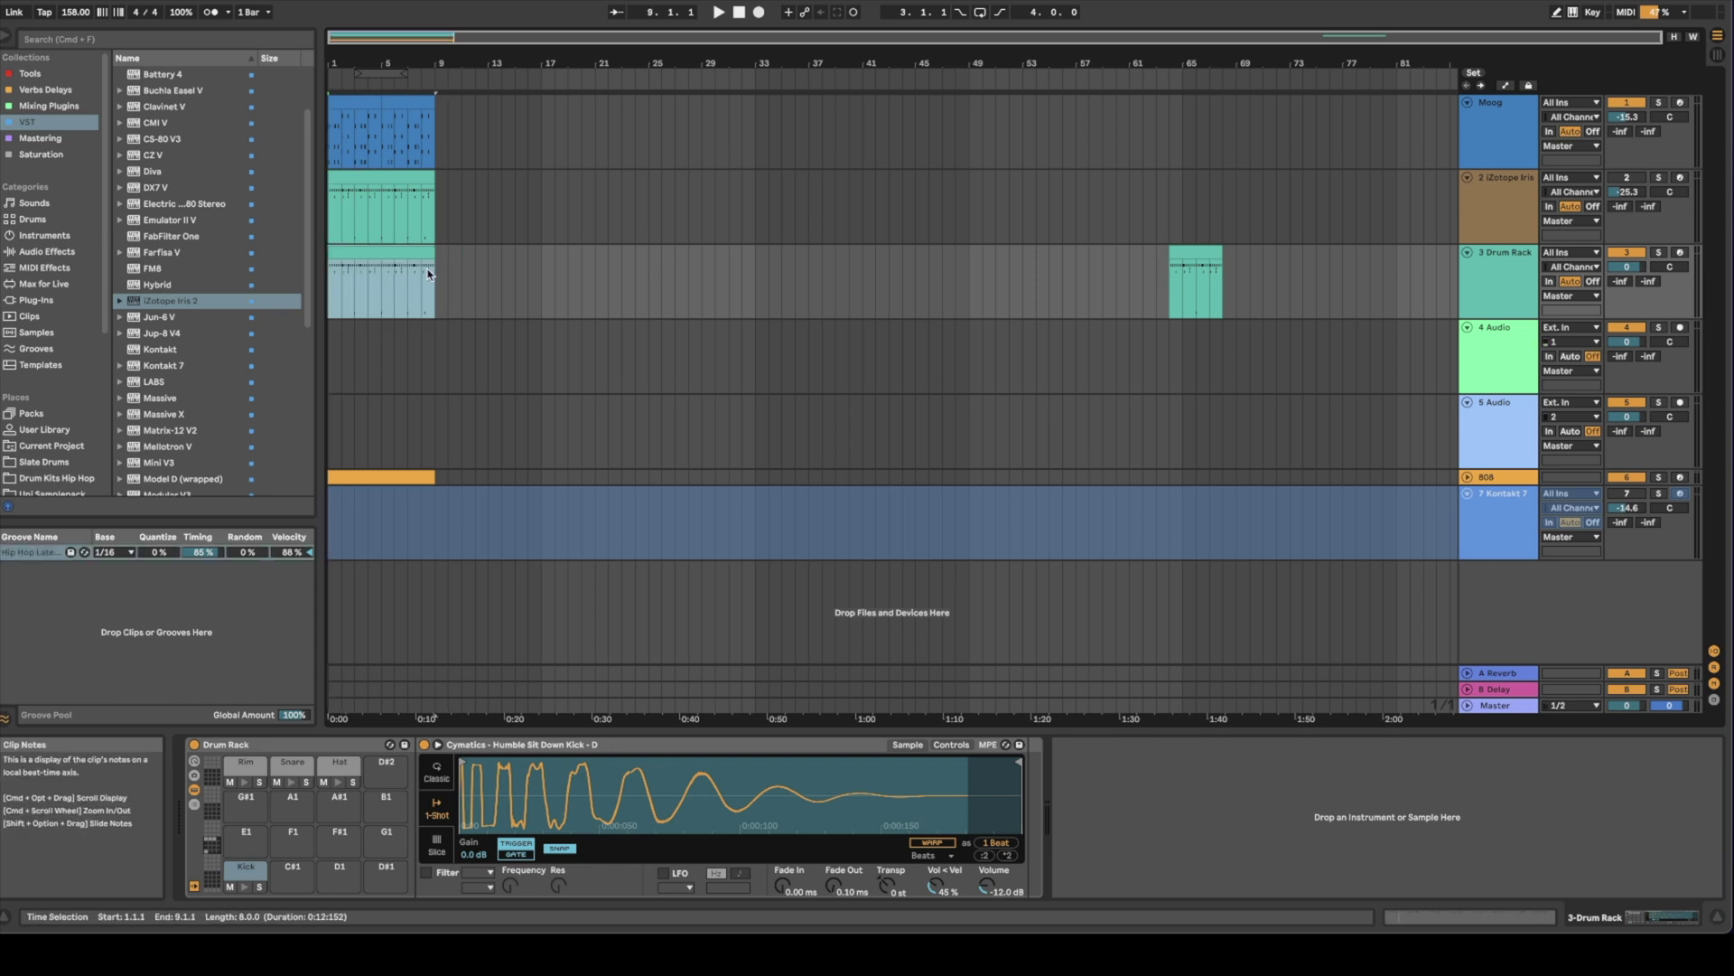
pyautogui.press('space')
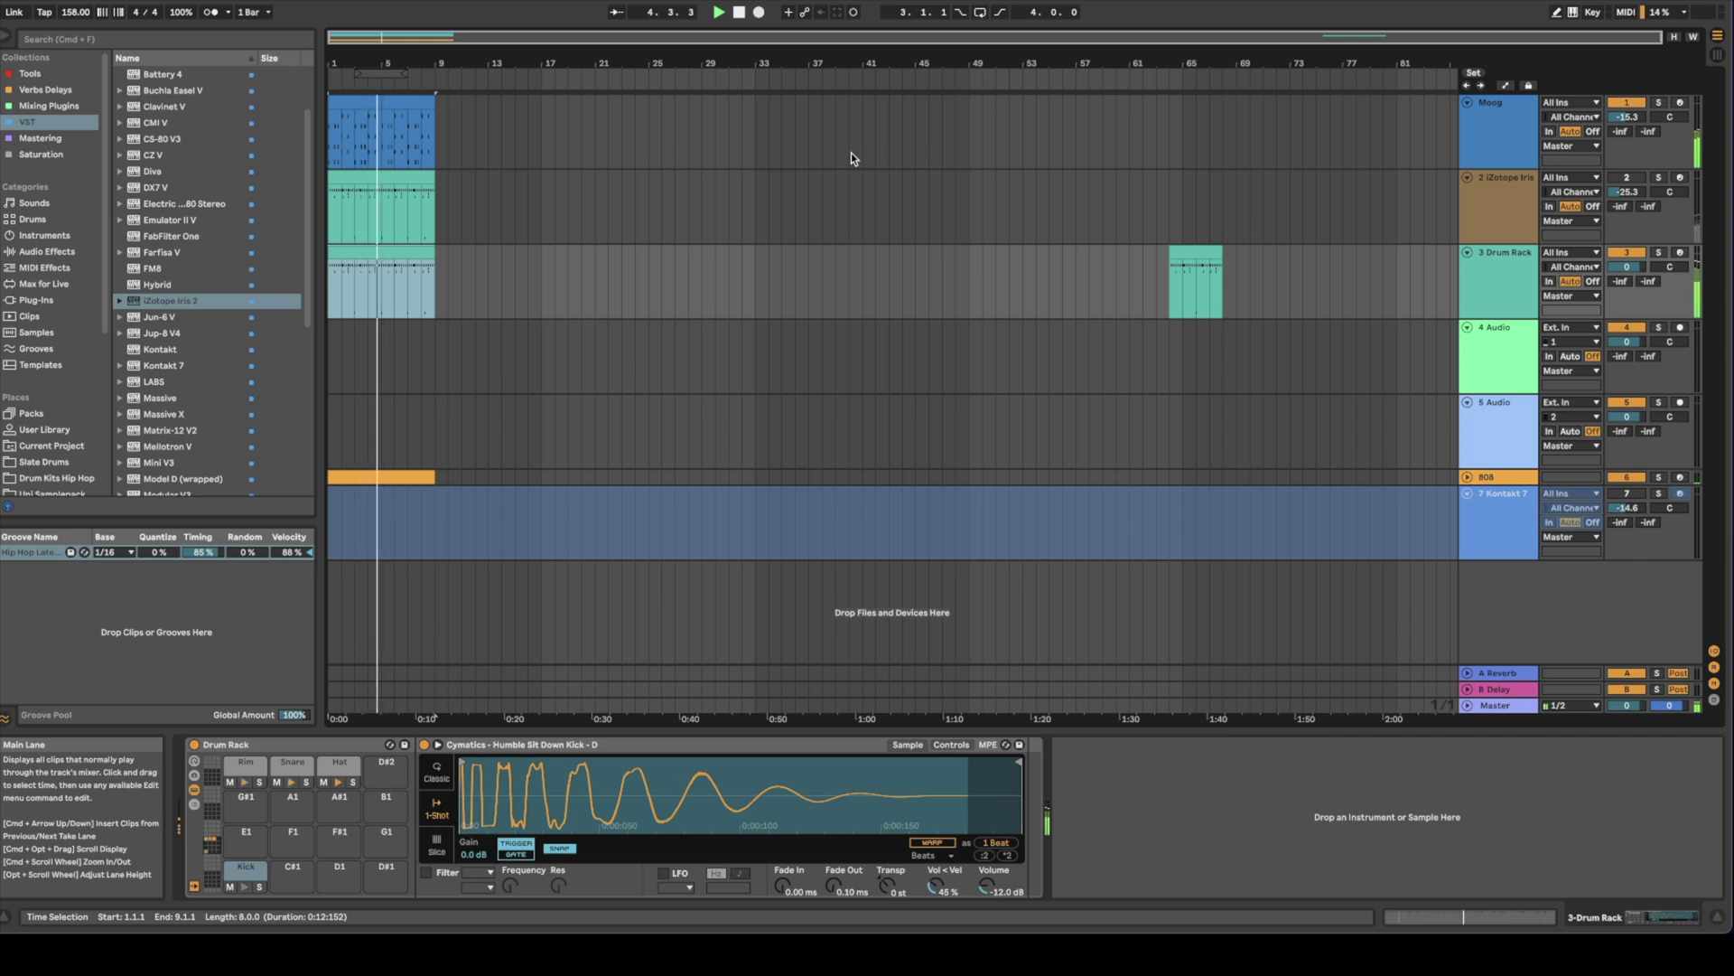
pyautogui.press('super+l')
pyautogui.press('space')
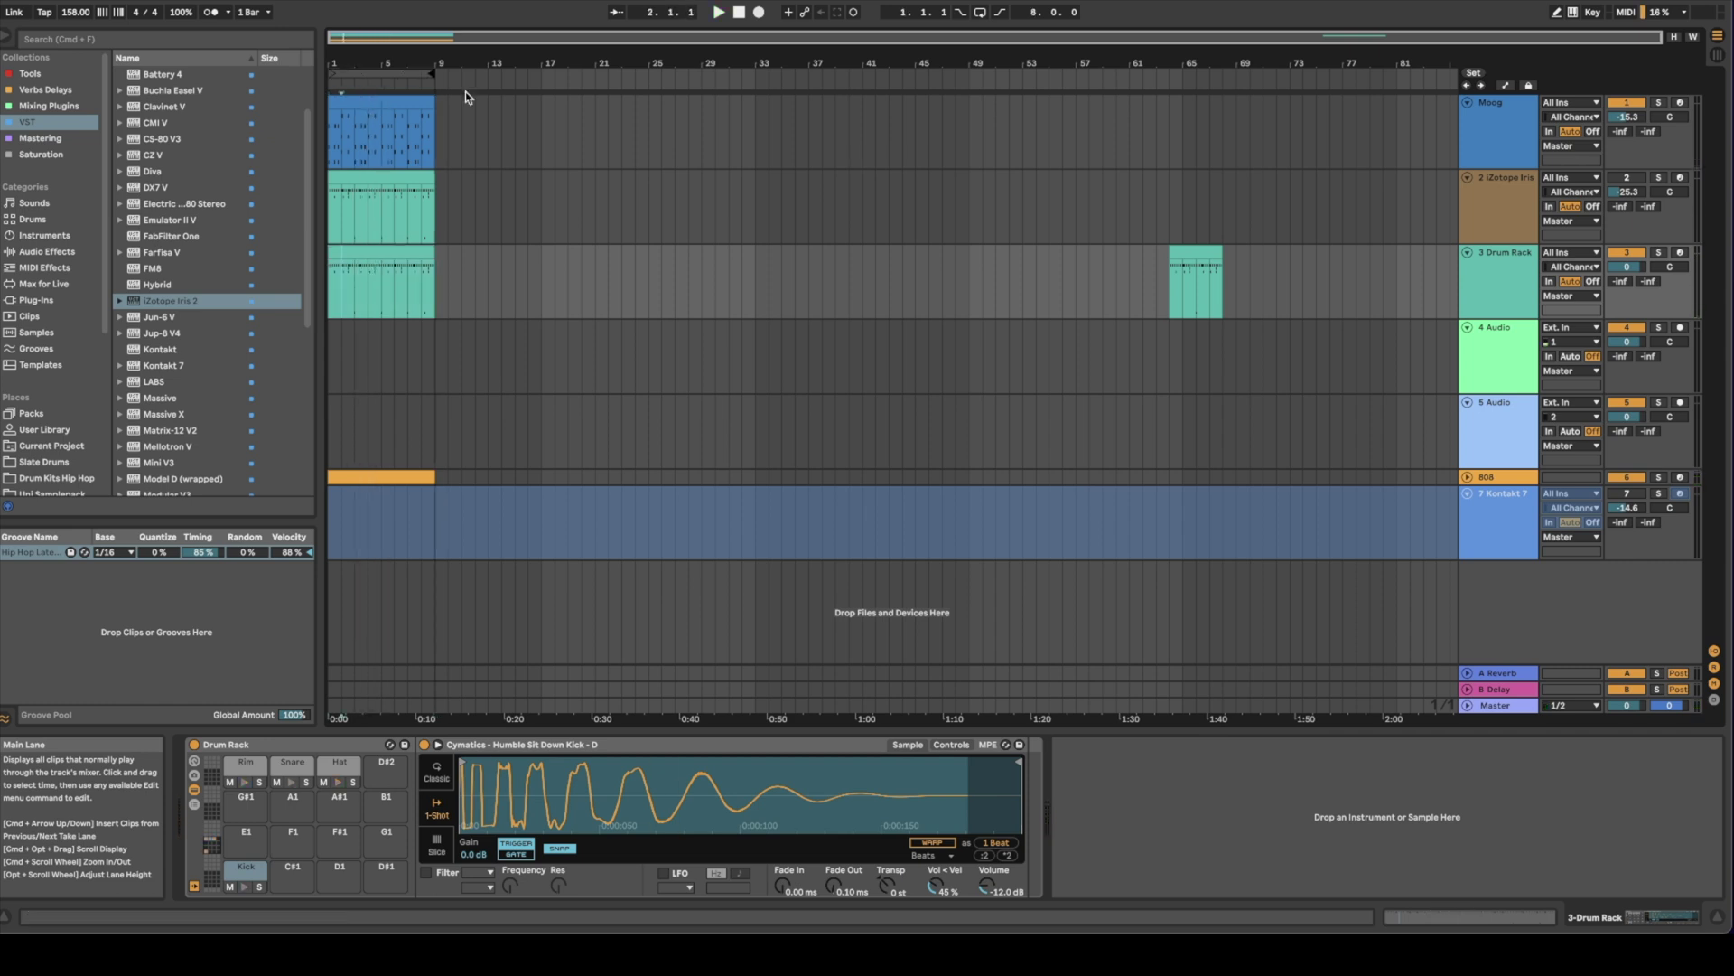
# Add a locator at bar 1 and a second locator moved to bar 17
pyautogui.rightClick(339, 87)
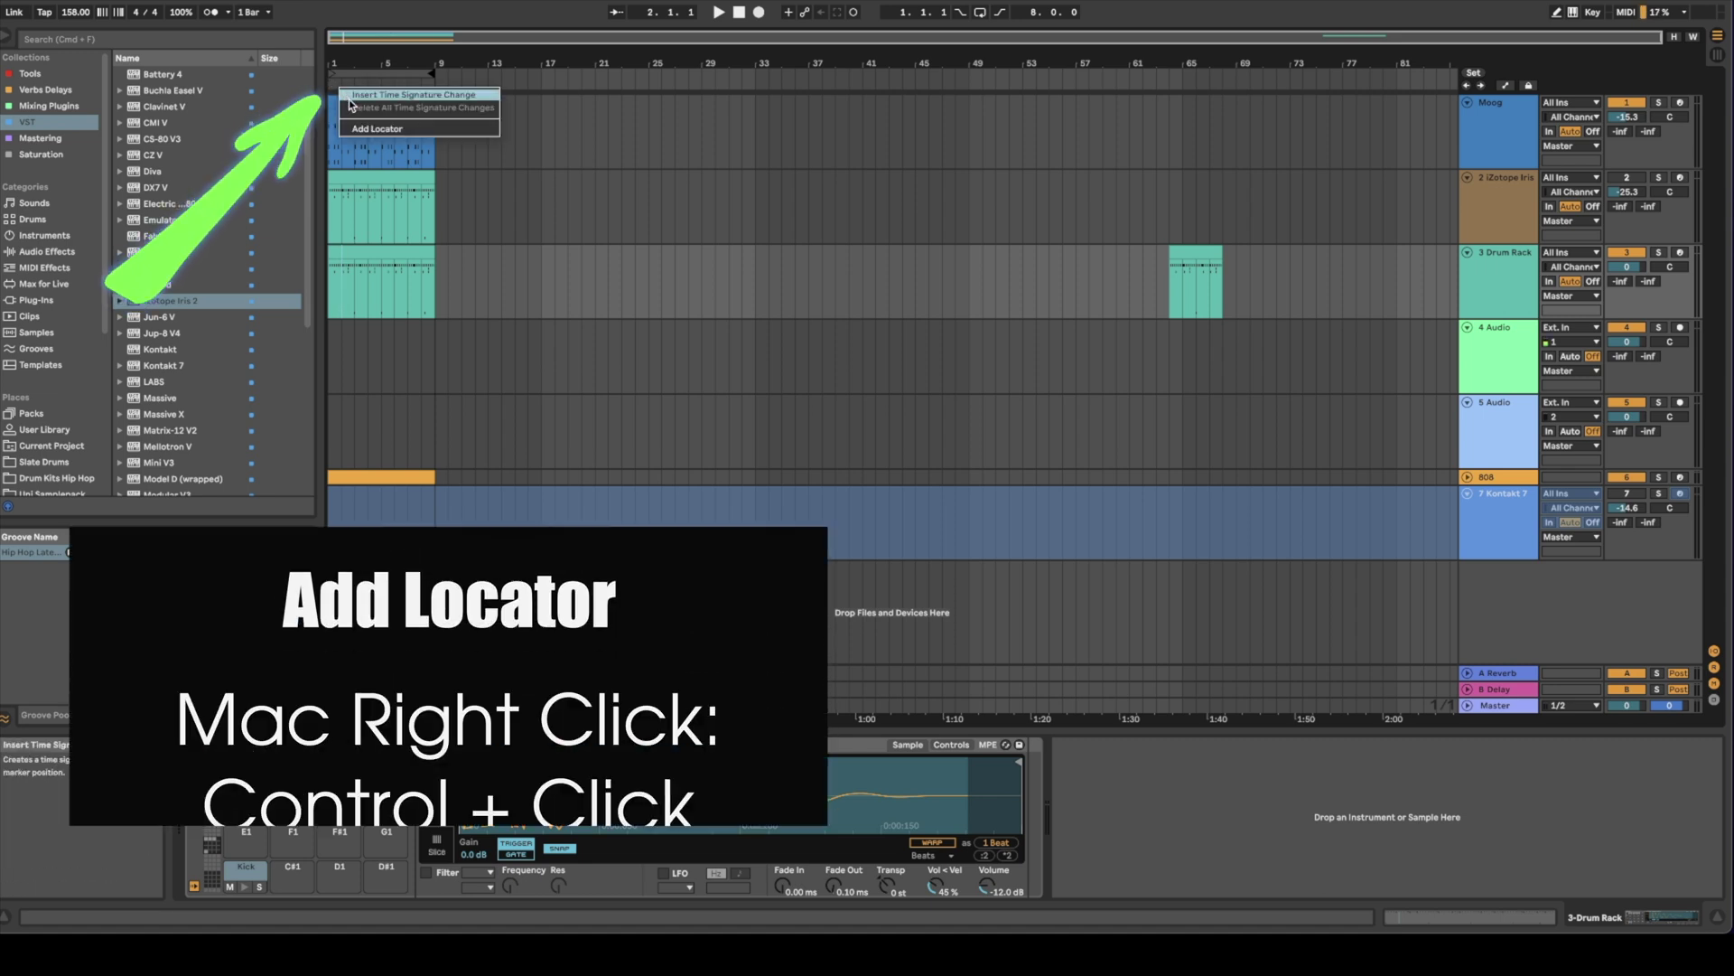
pyautogui.click(355, 127)
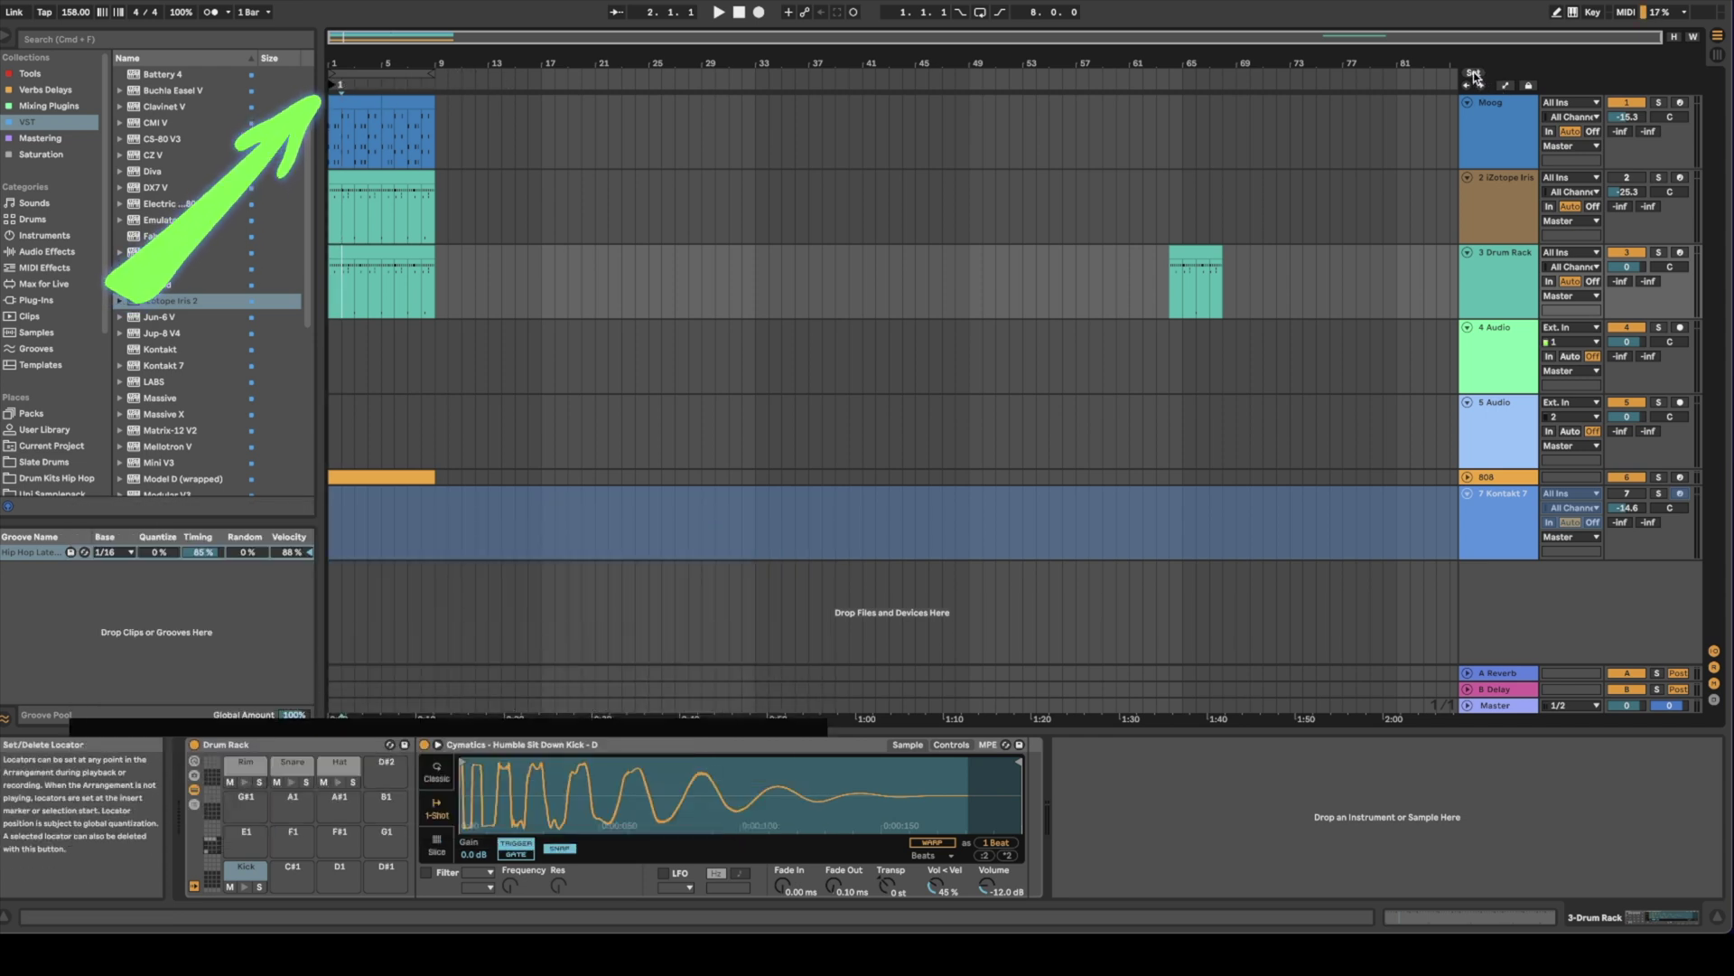
pyautogui.click(1474, 76)
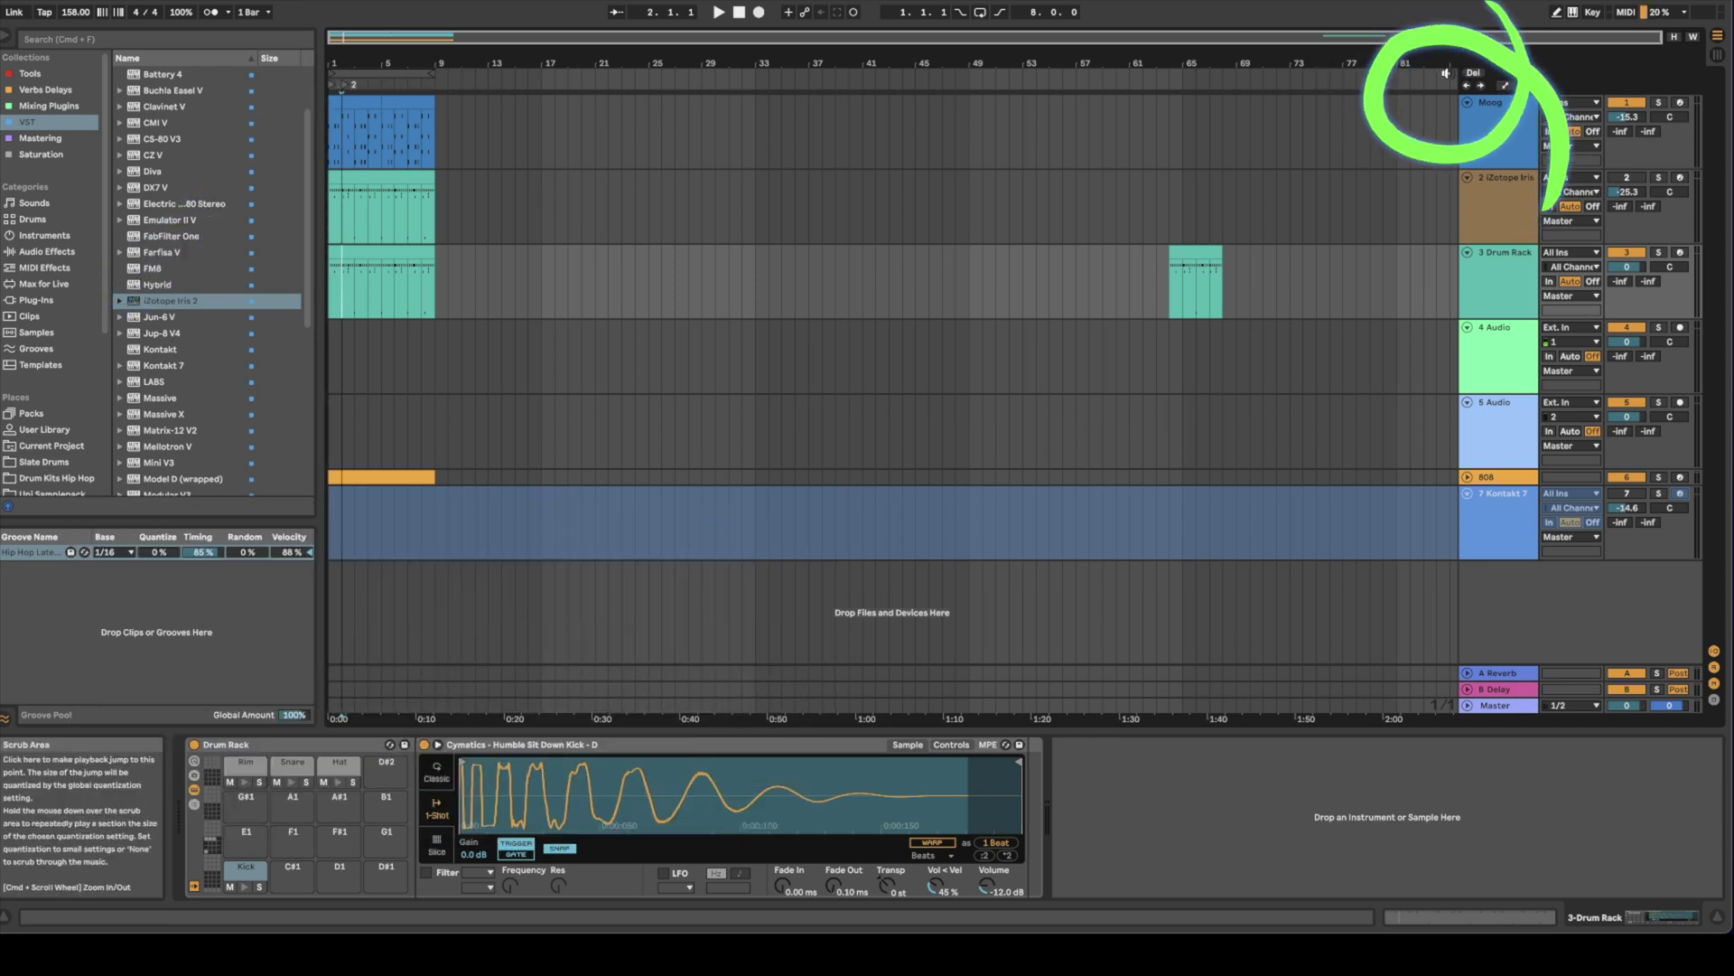
pyautogui.moveTo(343, 84); pyautogui.dragTo(630, 84)
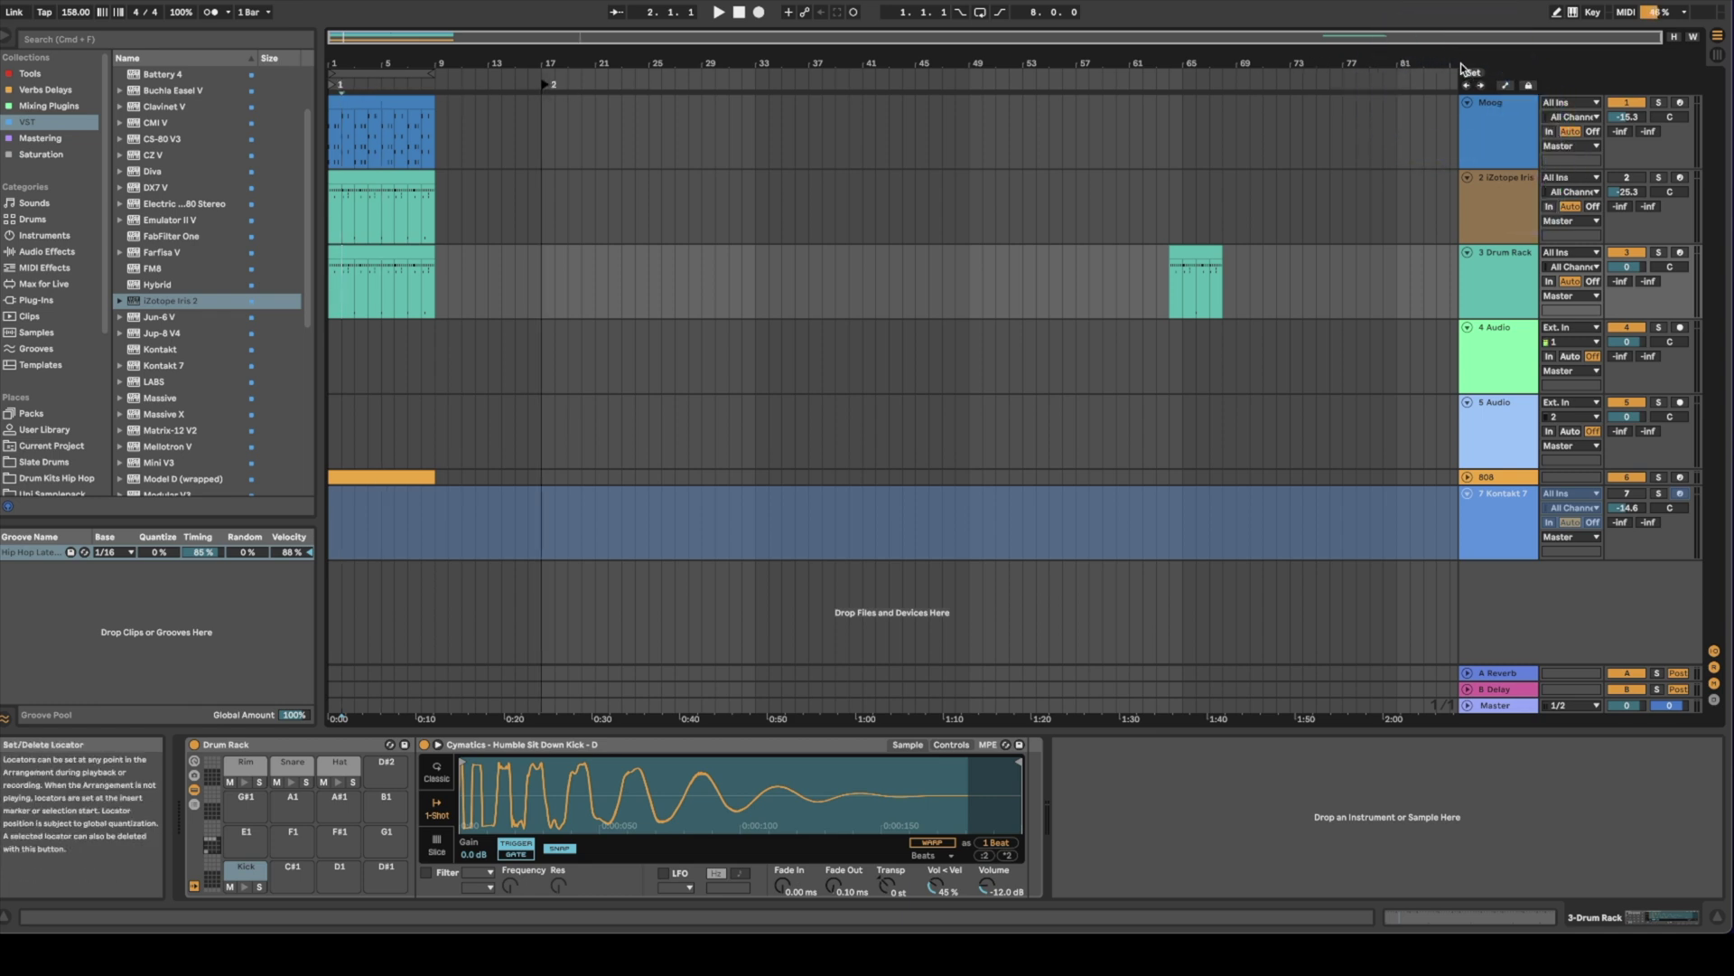
# Jump between the locators, move the playhead to bar 21, and show automation lanes
pyautogui.click(1484, 86)
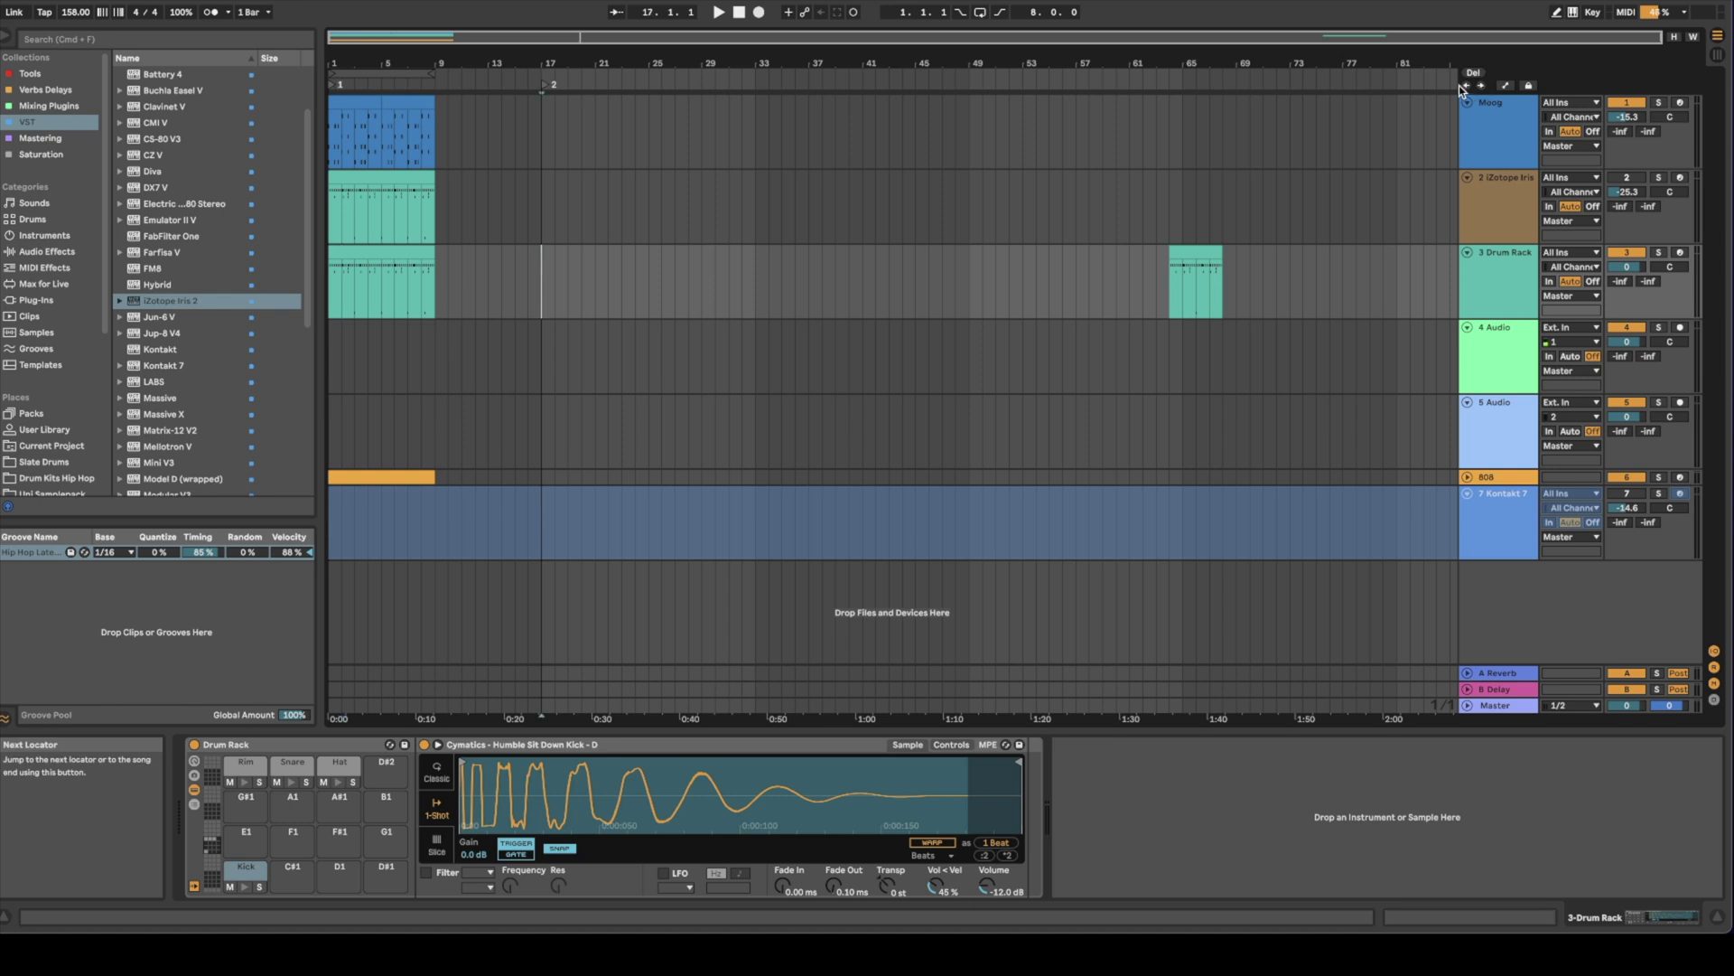
pyautogui.click(1466, 85)
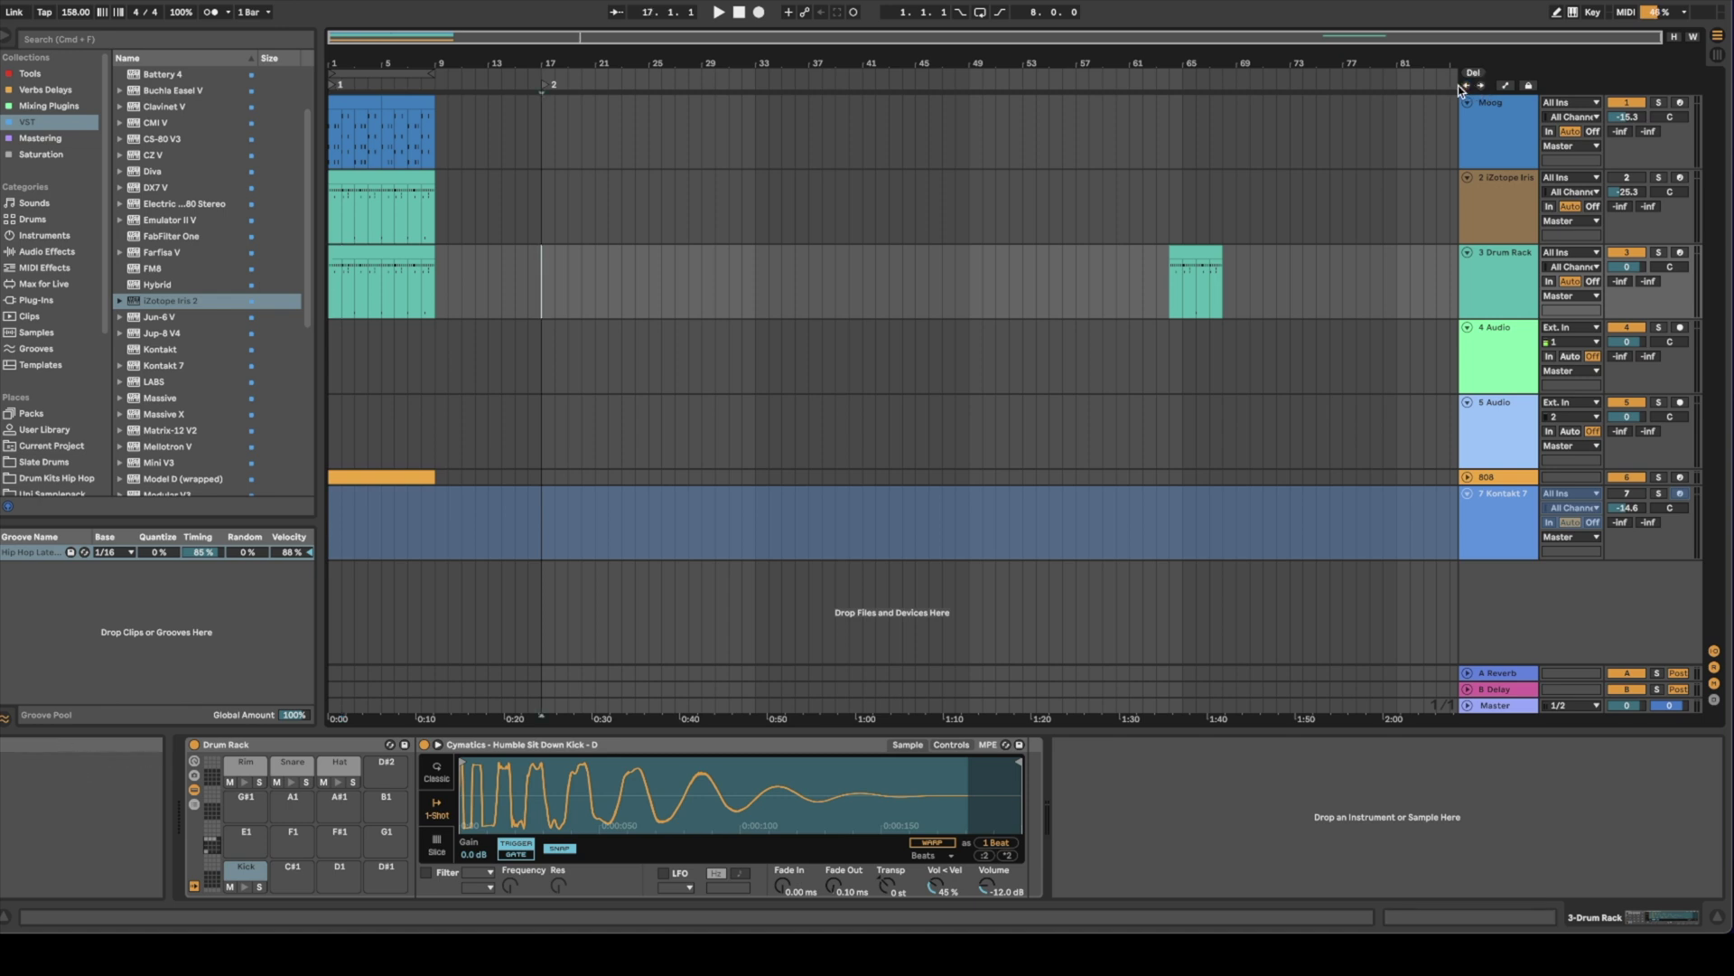
pyautogui.click(625, 90)
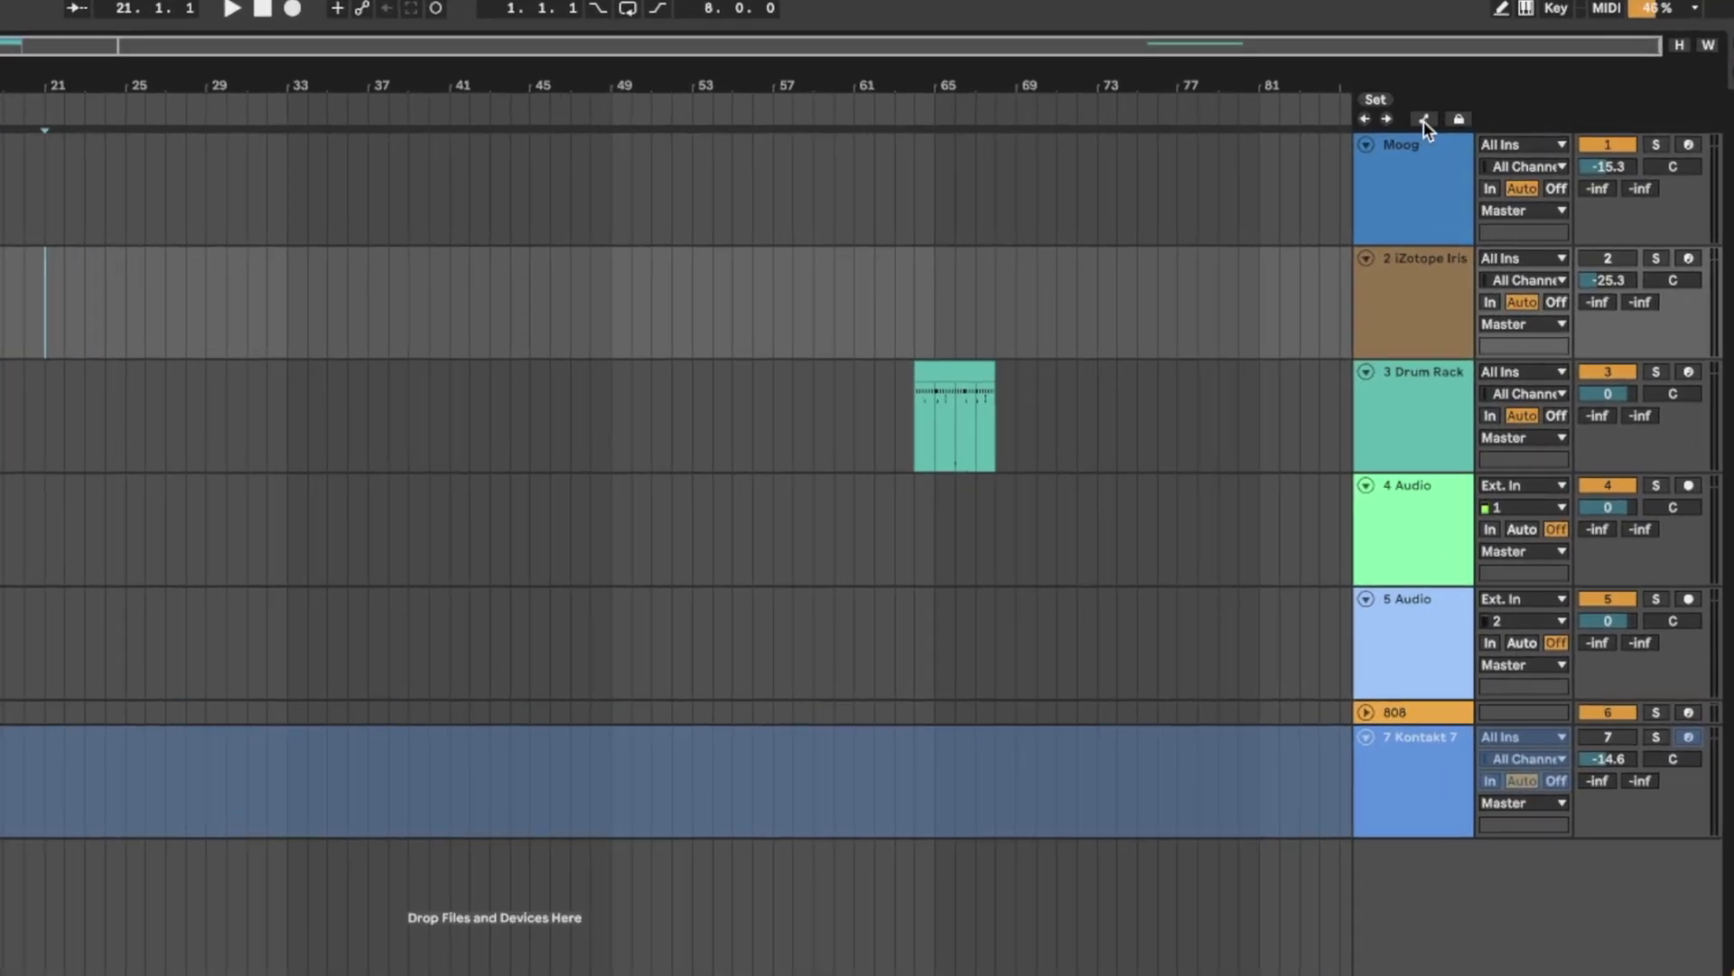
pyautogui.click(1425, 121)
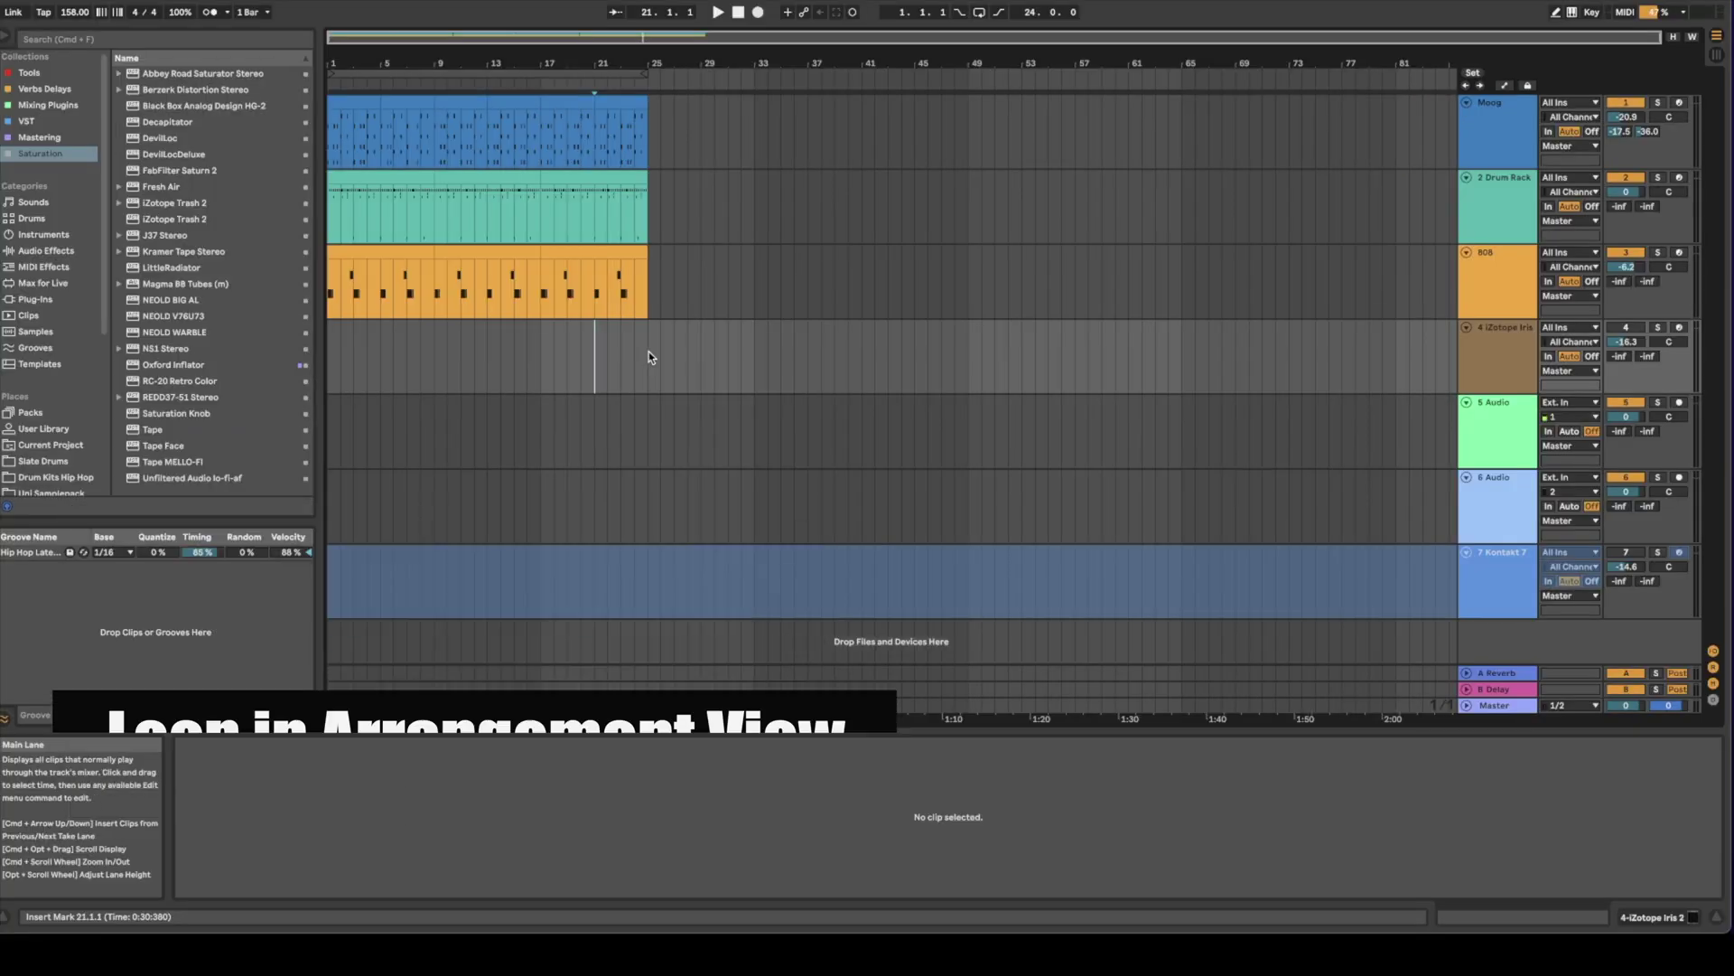
# Loop bars 1–25, then reloop just bars 13–17, and set the Master volume to -3.7
pyautogui.moveTo(648, 357); pyautogui.dragTo(310, 348)
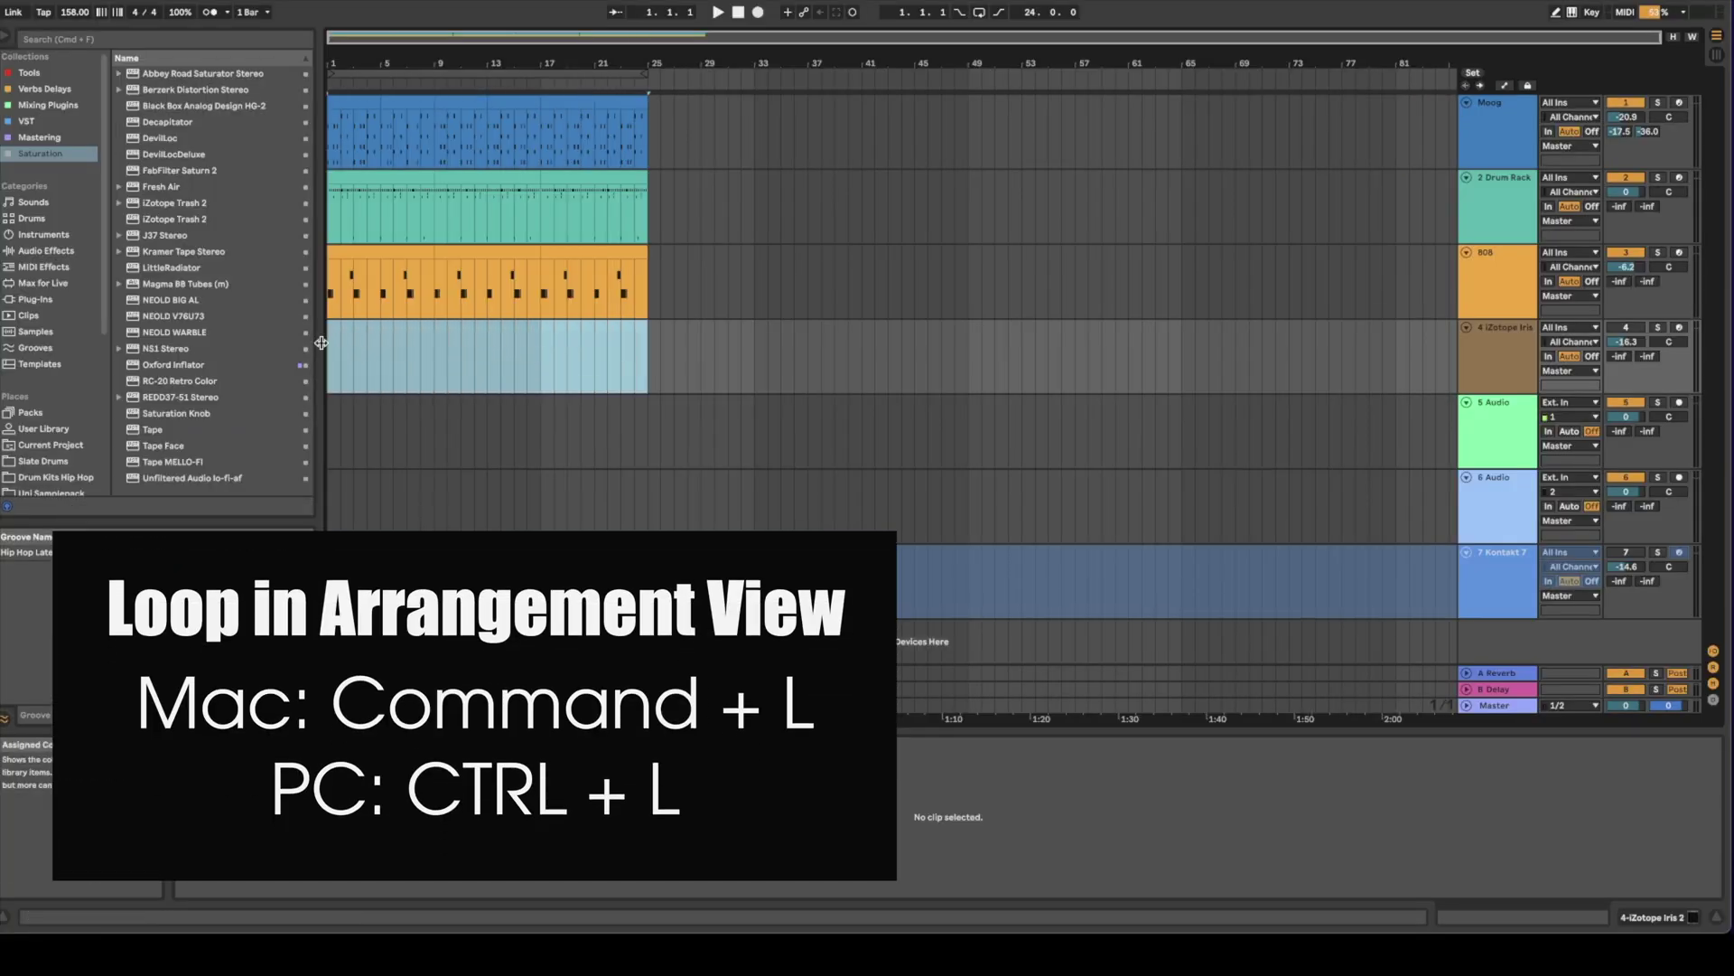
pyautogui.press('super+l')
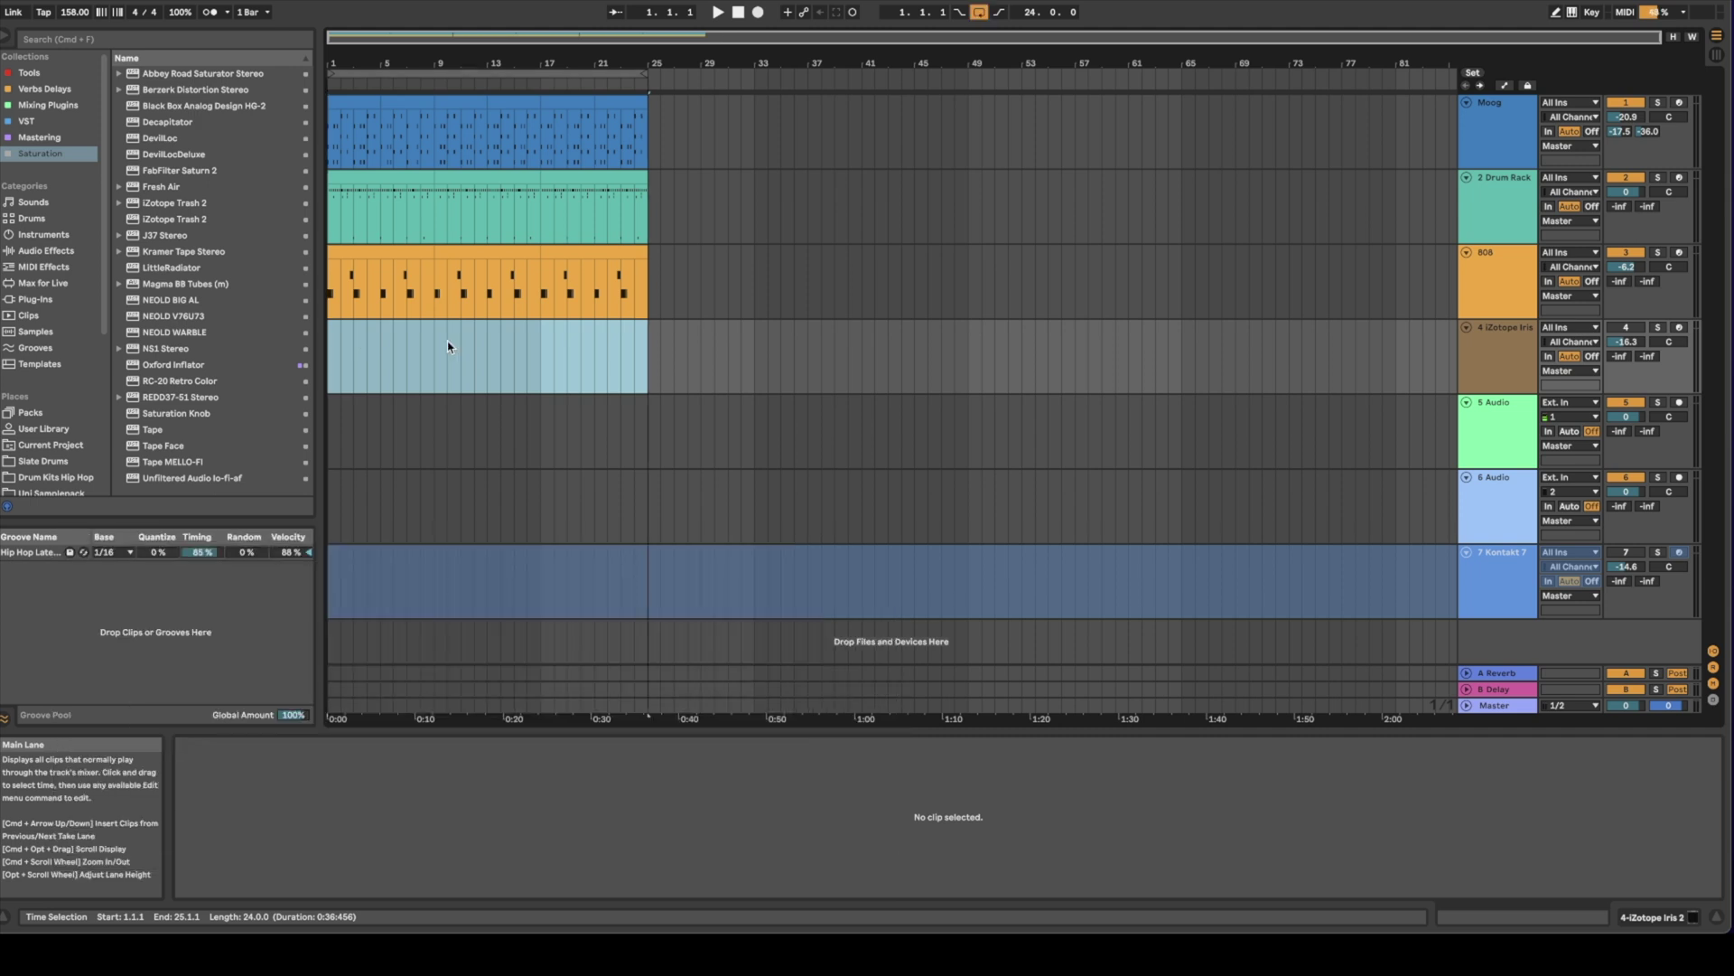
pyautogui.click(514, 330)
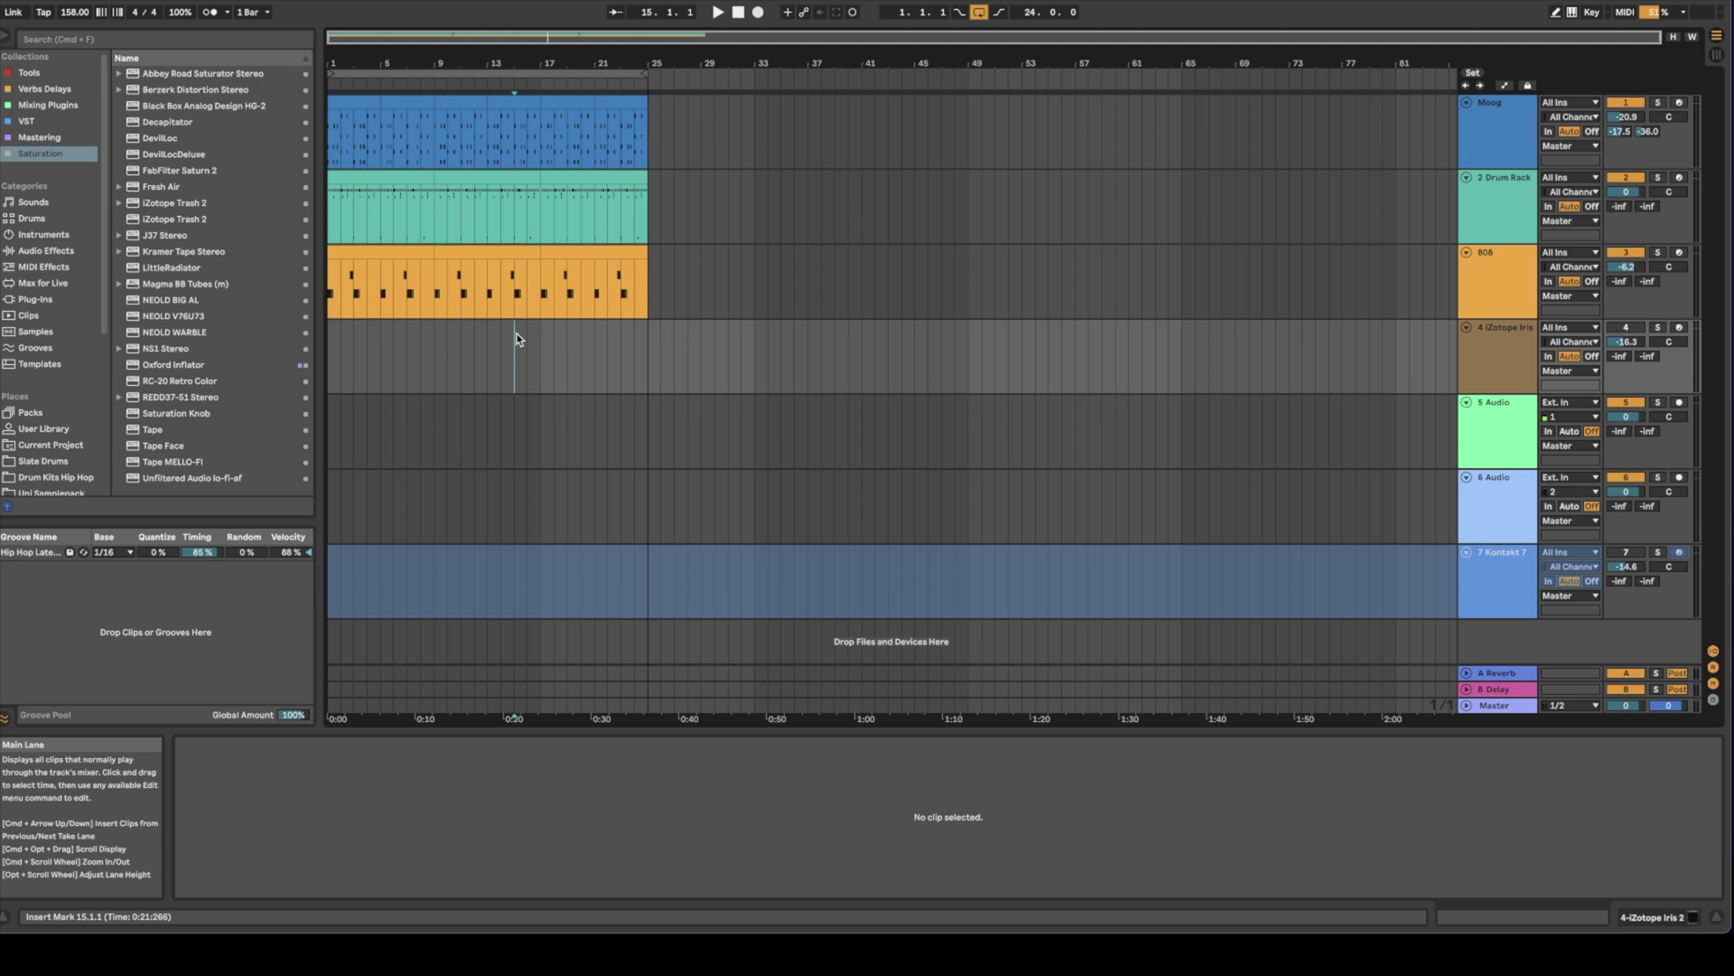
pyautogui.moveTo(538, 344); pyautogui.dragTo(467, 340)
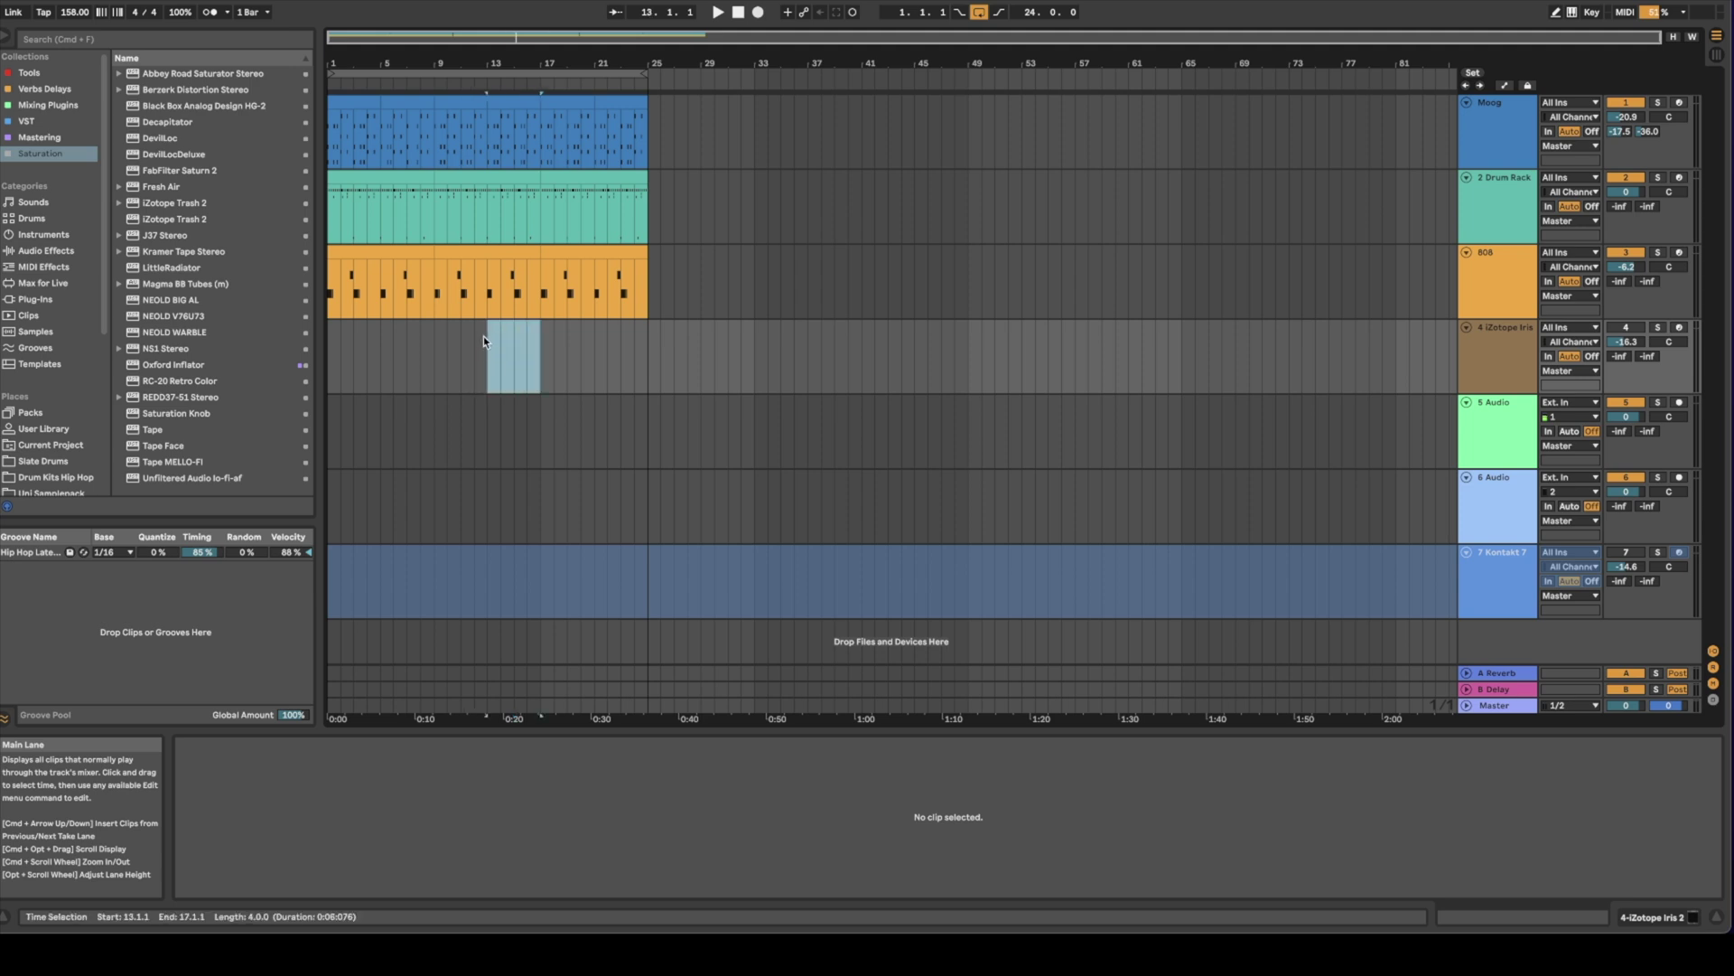
pyautogui.press('super+l')
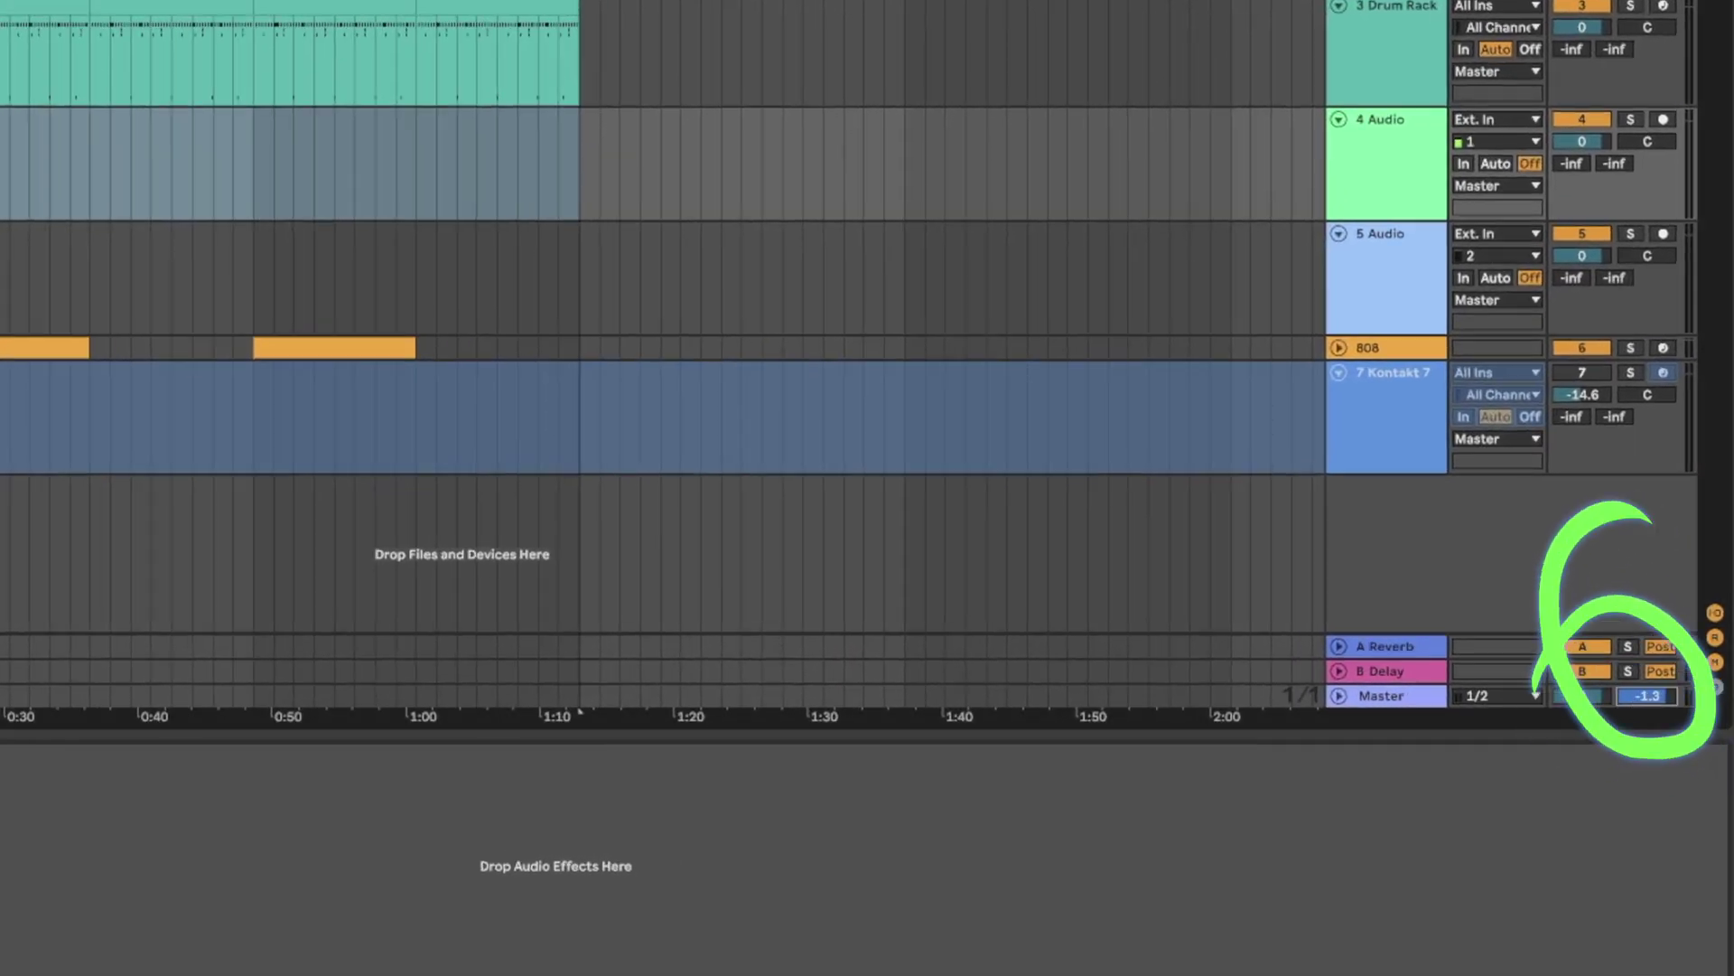
pyautogui.write('-3.7')
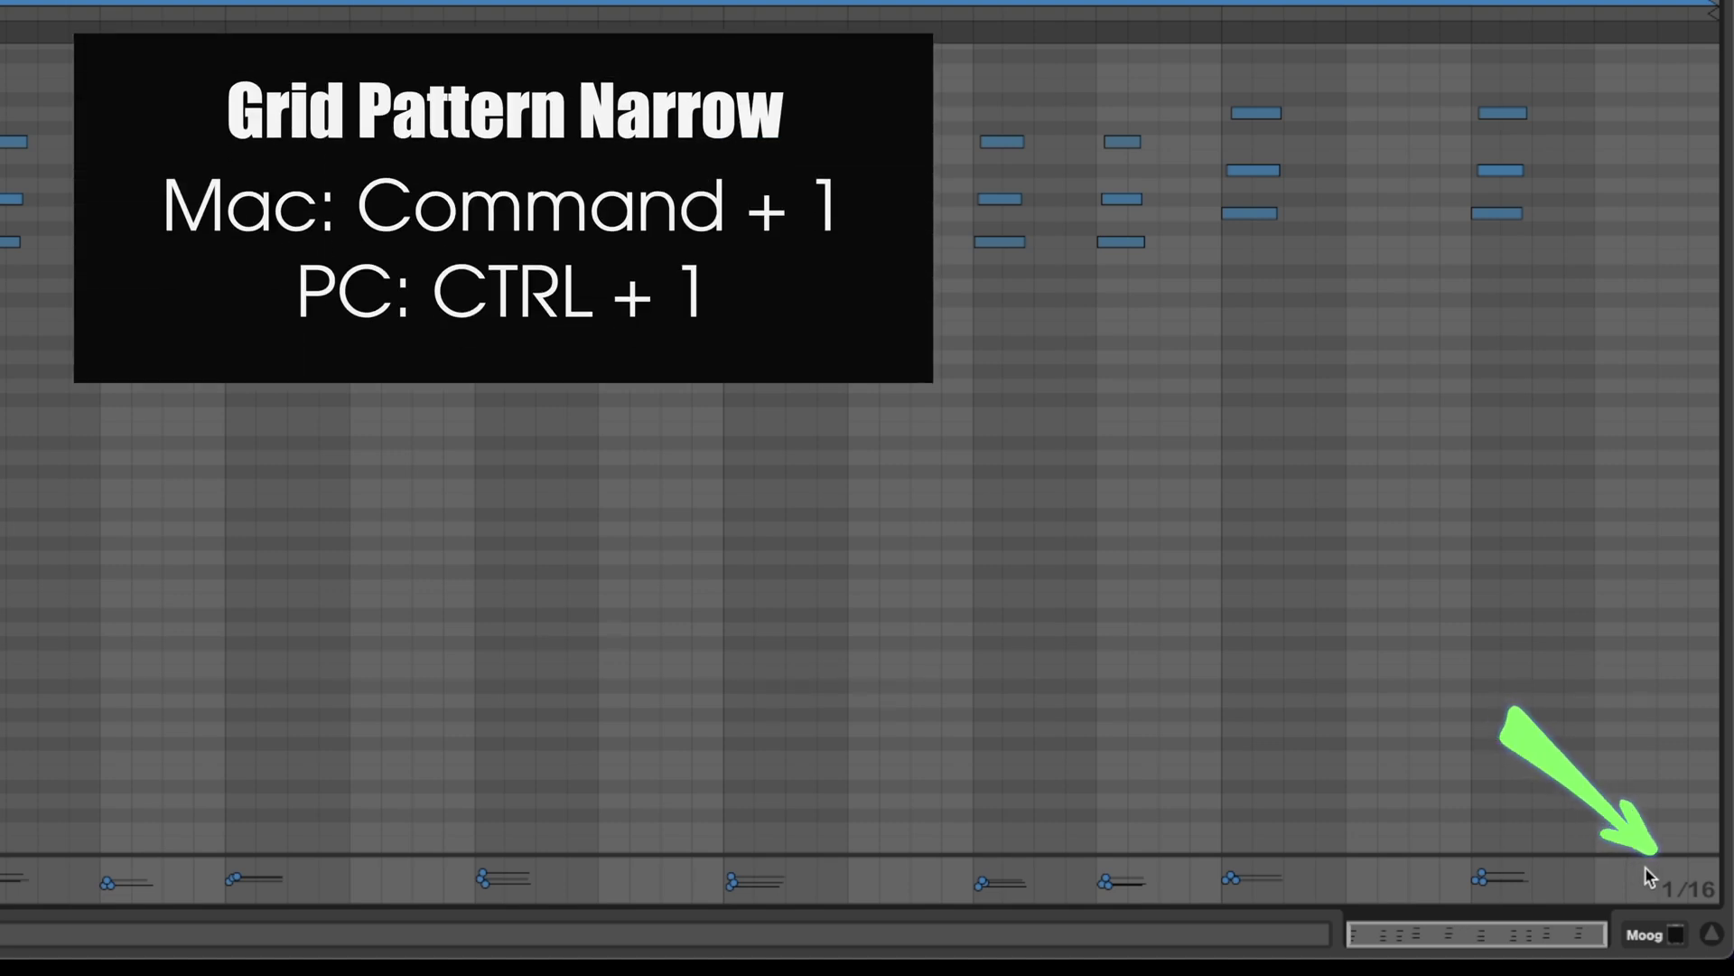
pyautogui.hotkey('ctrl', '1')
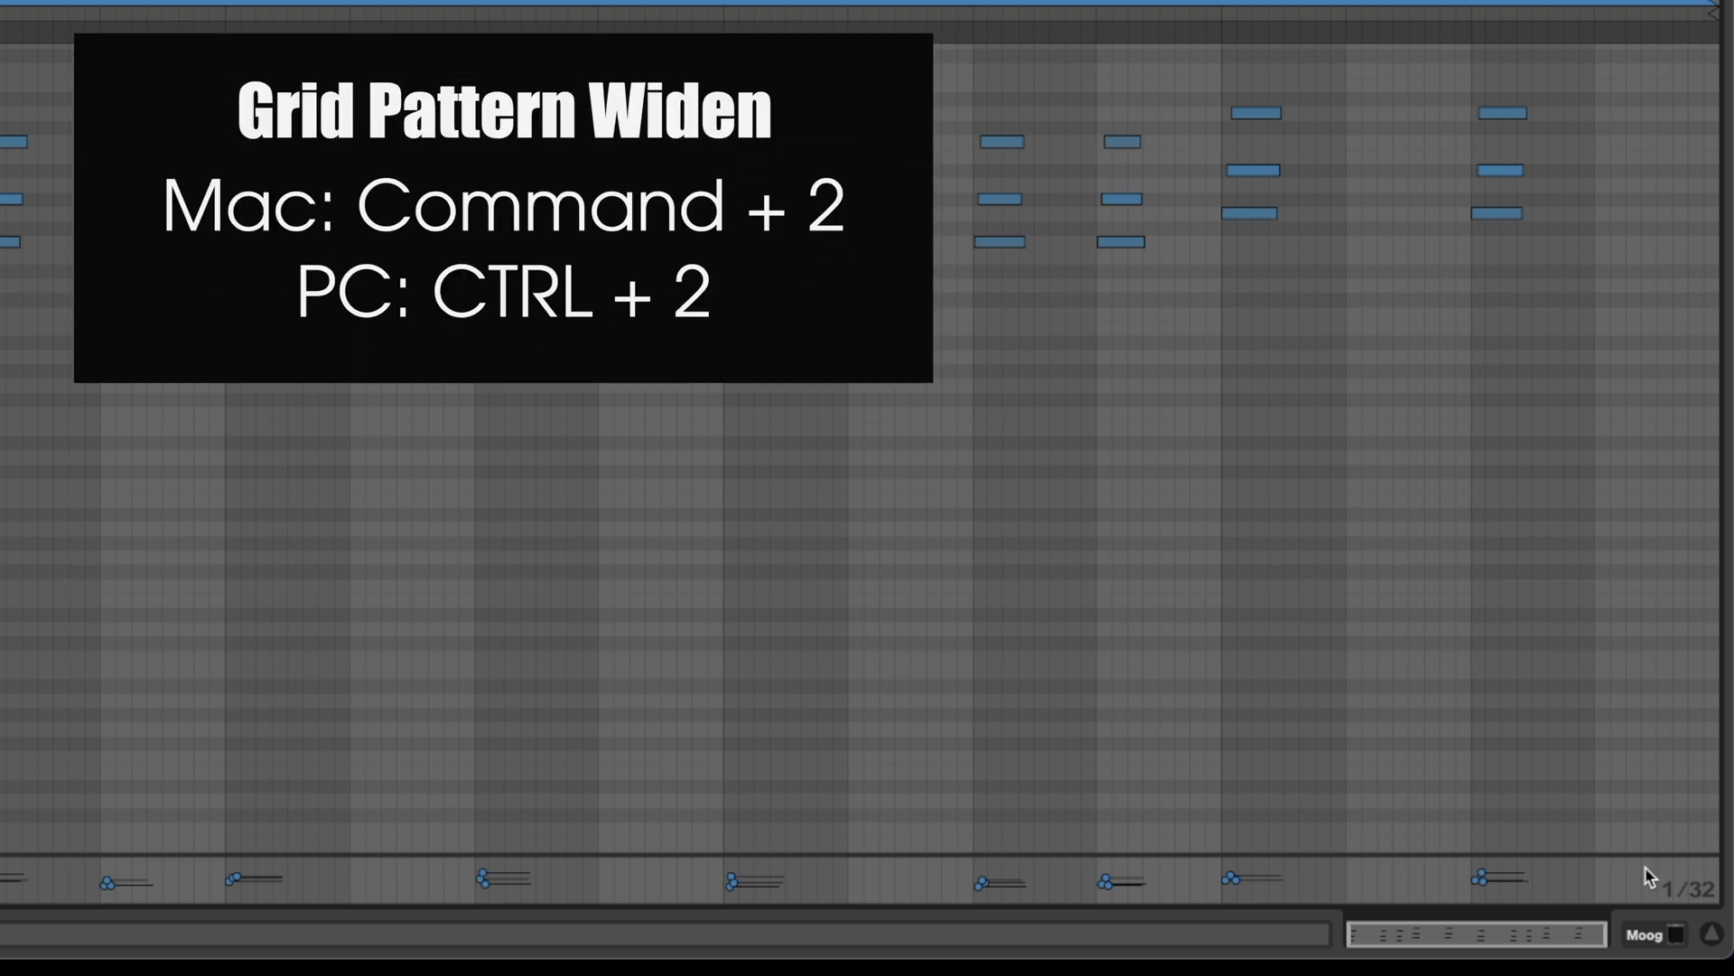
pyautogui.hotkey('ctrl', '2')
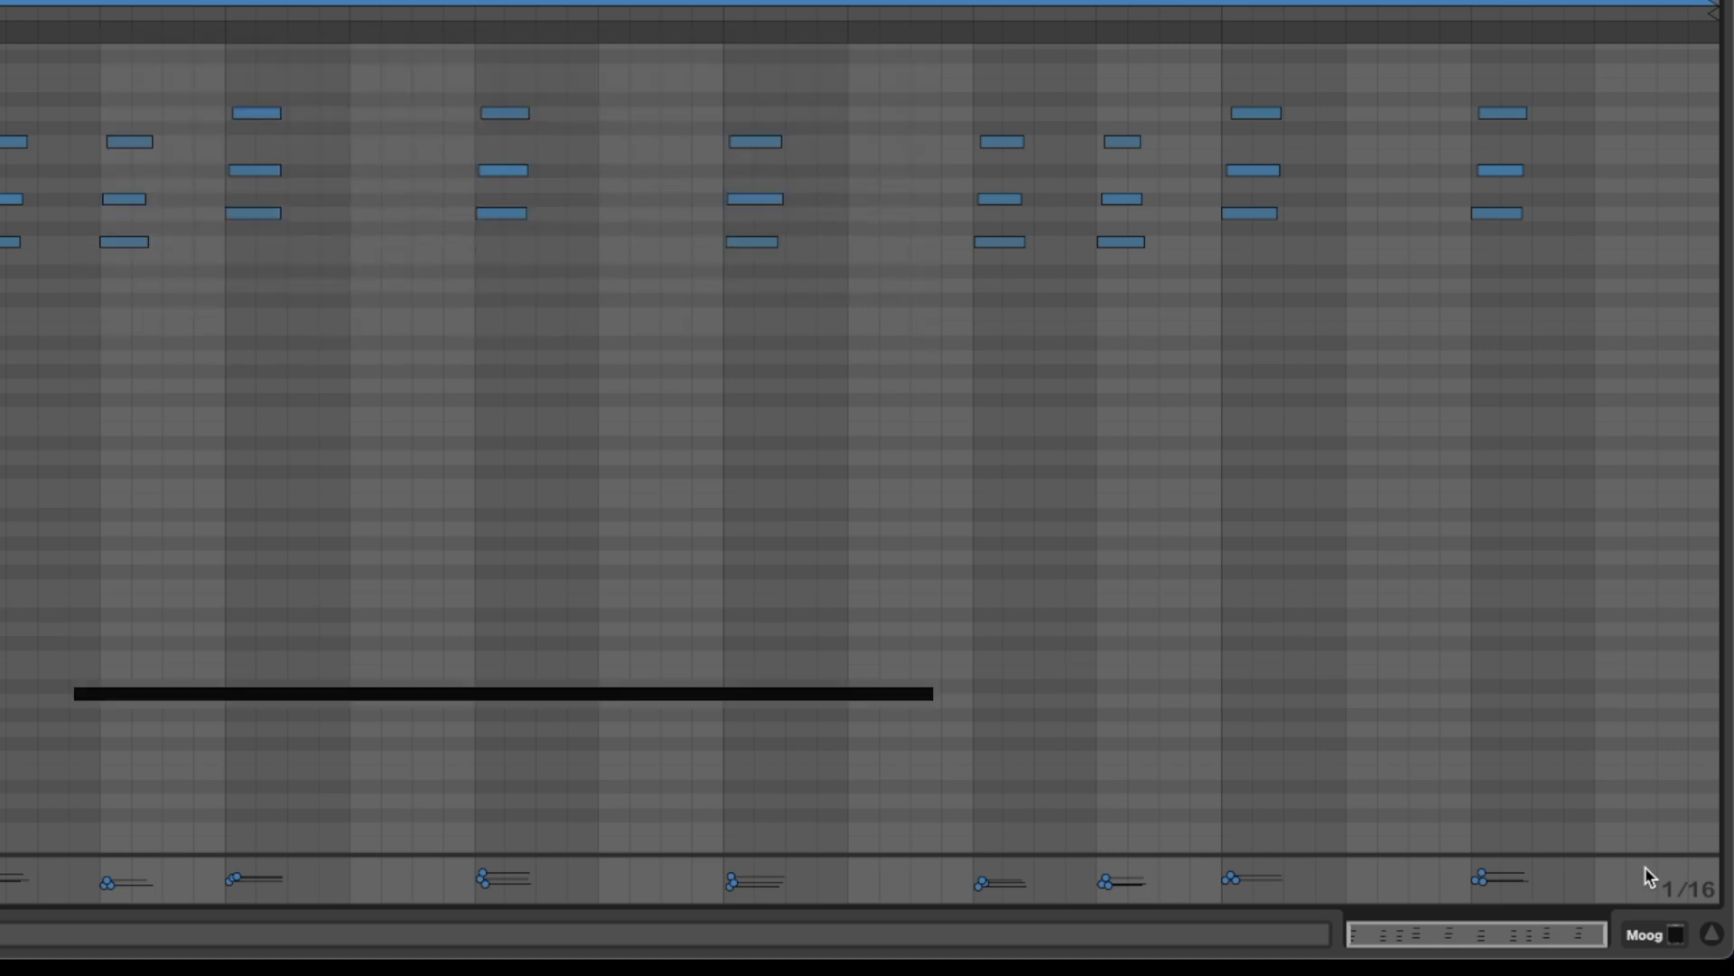
pyautogui.press('super+4')
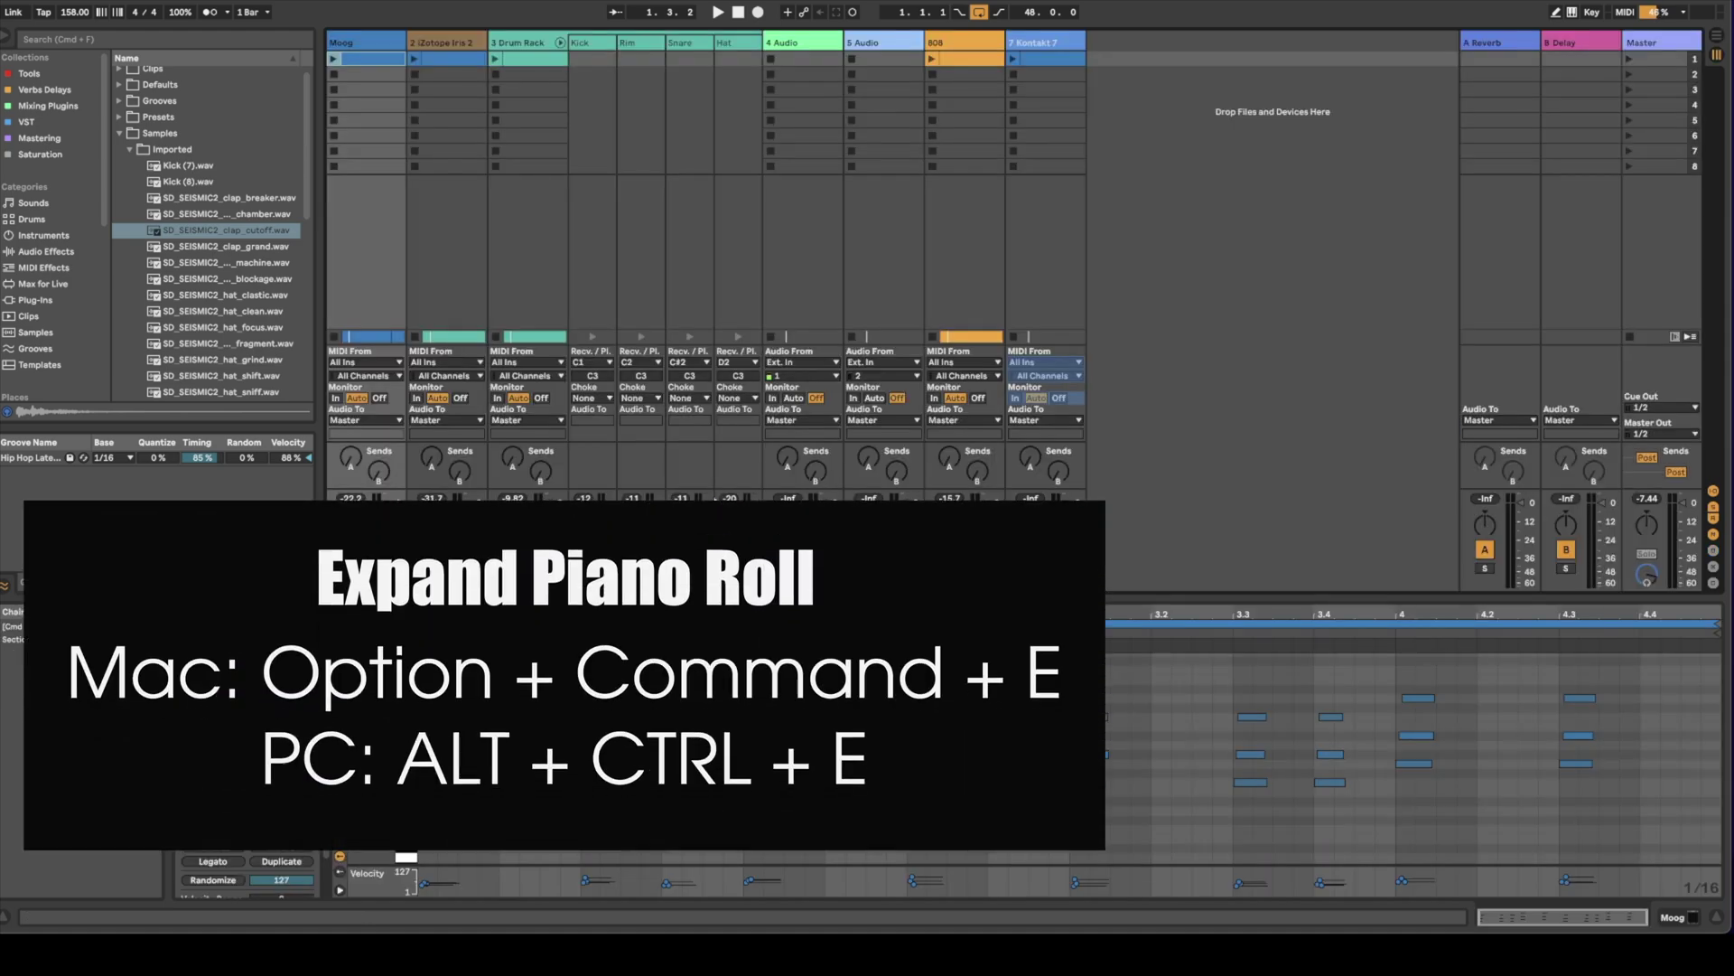
# Expand the piano roll and trim the Cymatics drum loop clip to about its first two seconds
pyautogui.press('super+alt+e')
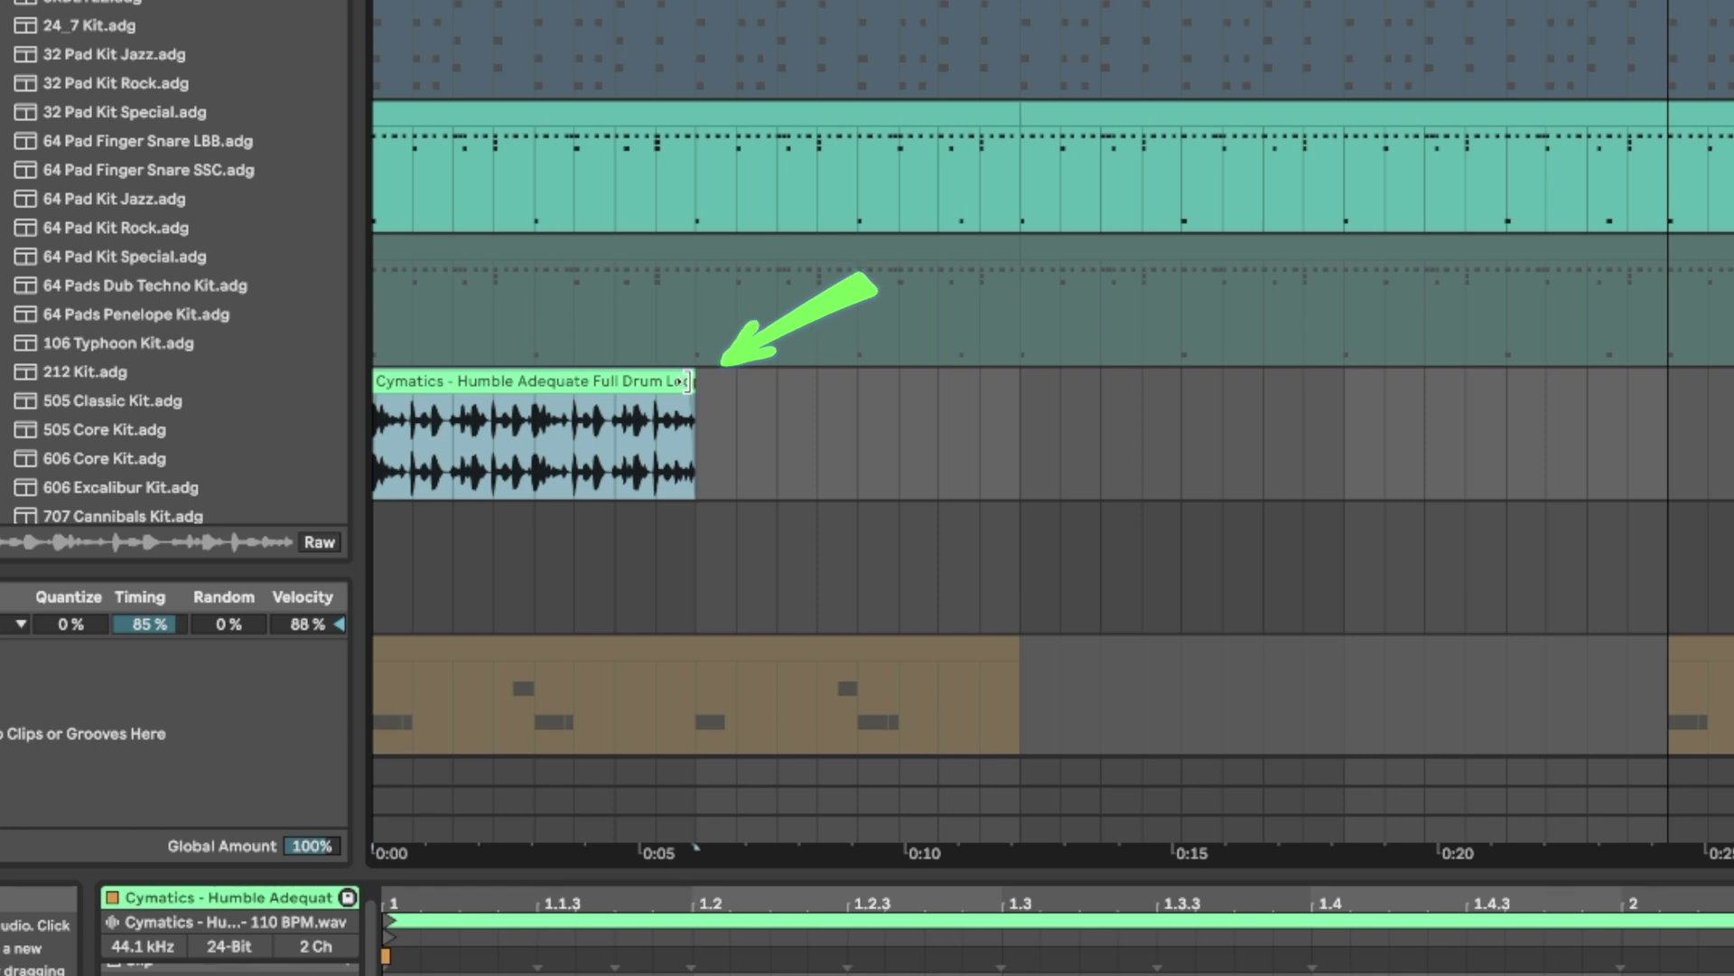
pyautogui.moveTo(686, 383); pyautogui.dragTo(496, 381)
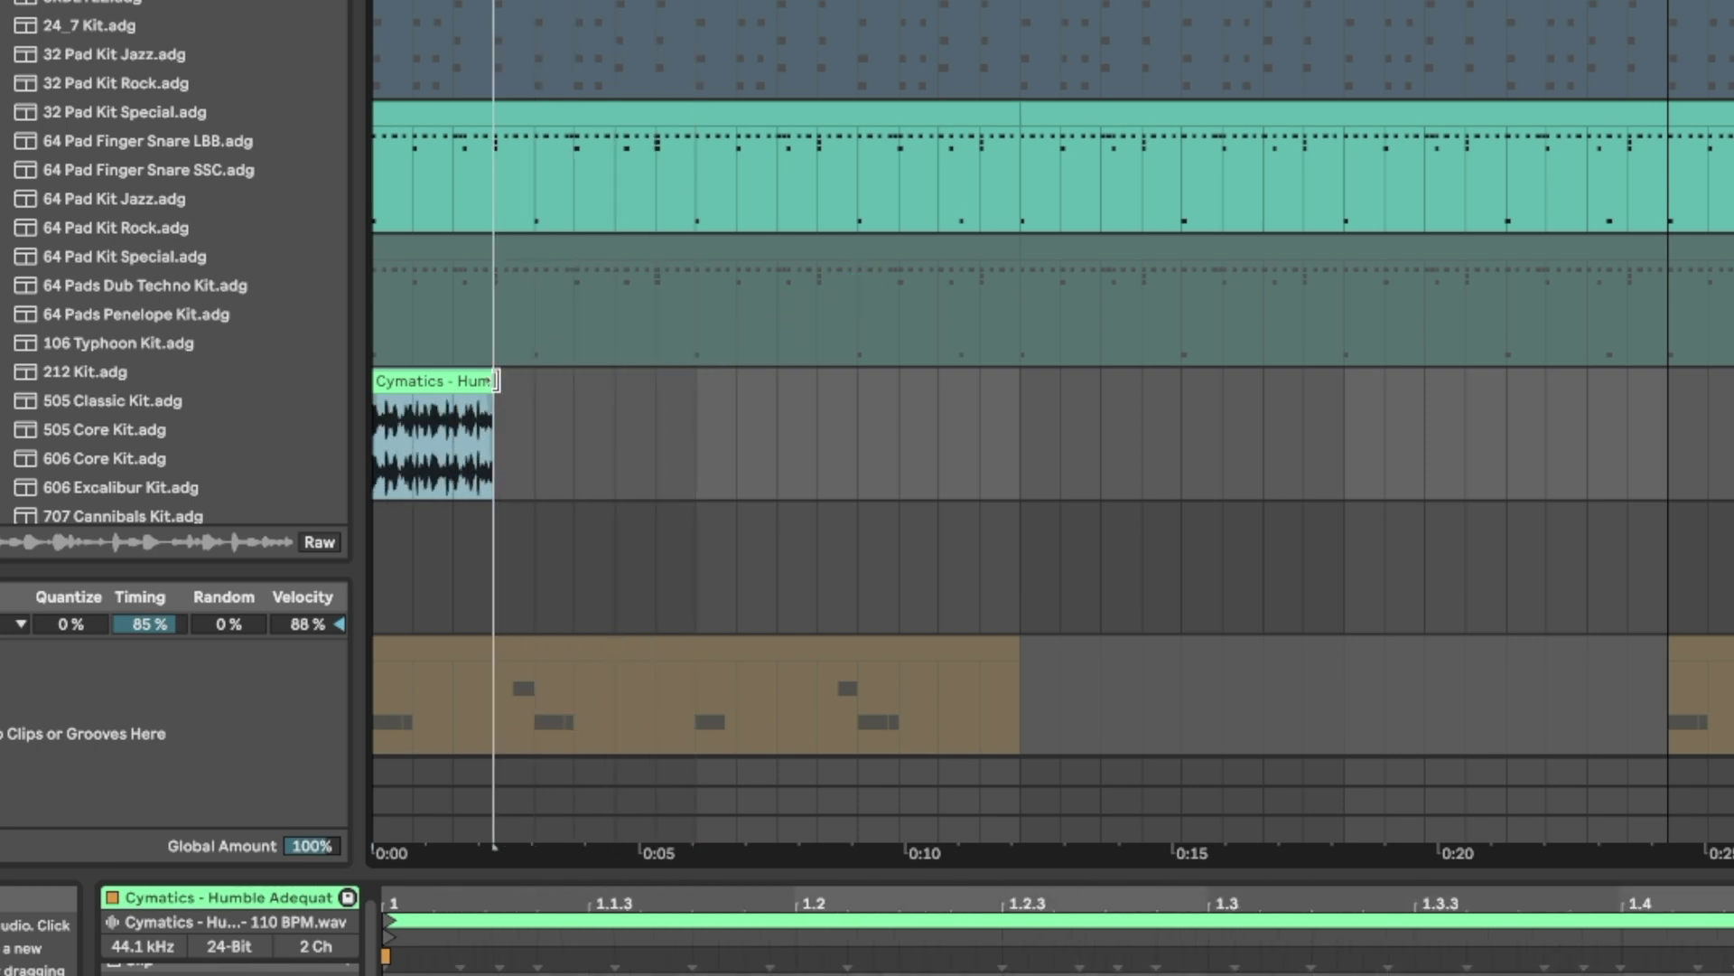